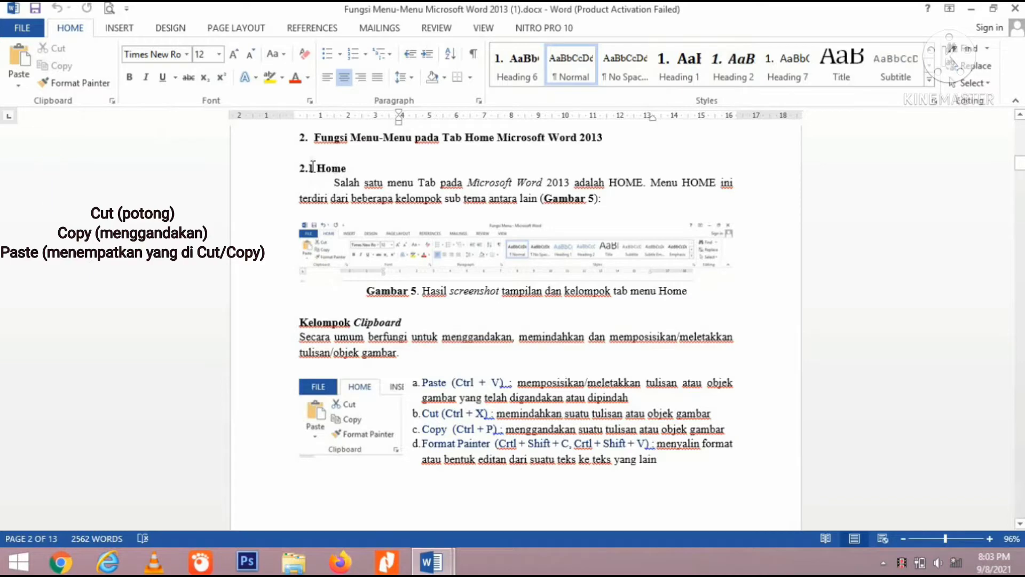
Step: Cut the "2.1 Home" heading from the document and paste it back in the same place
left_click_drag(309, 168, 350, 169)
key("ctrl+c")
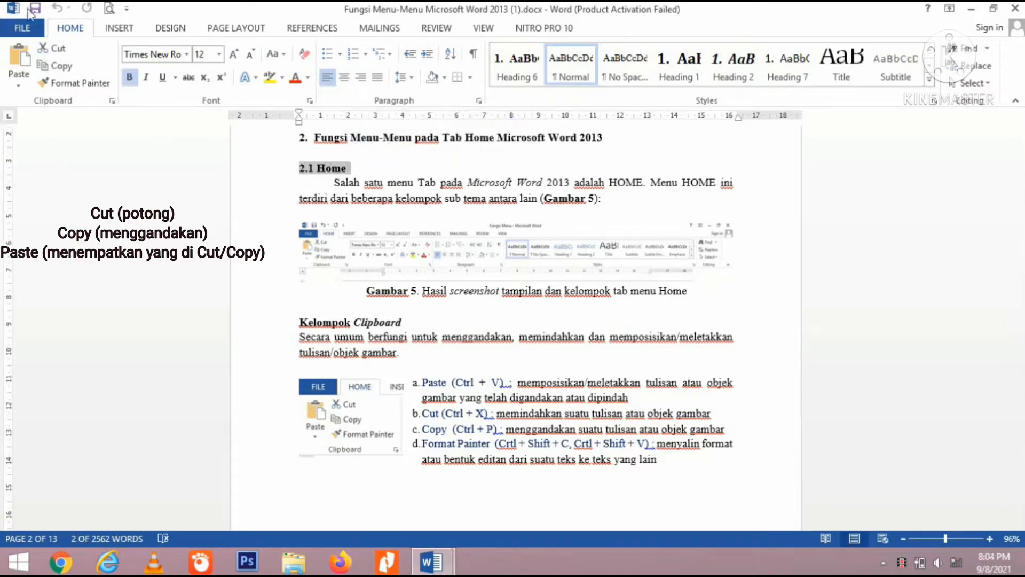
left_click(59, 49)
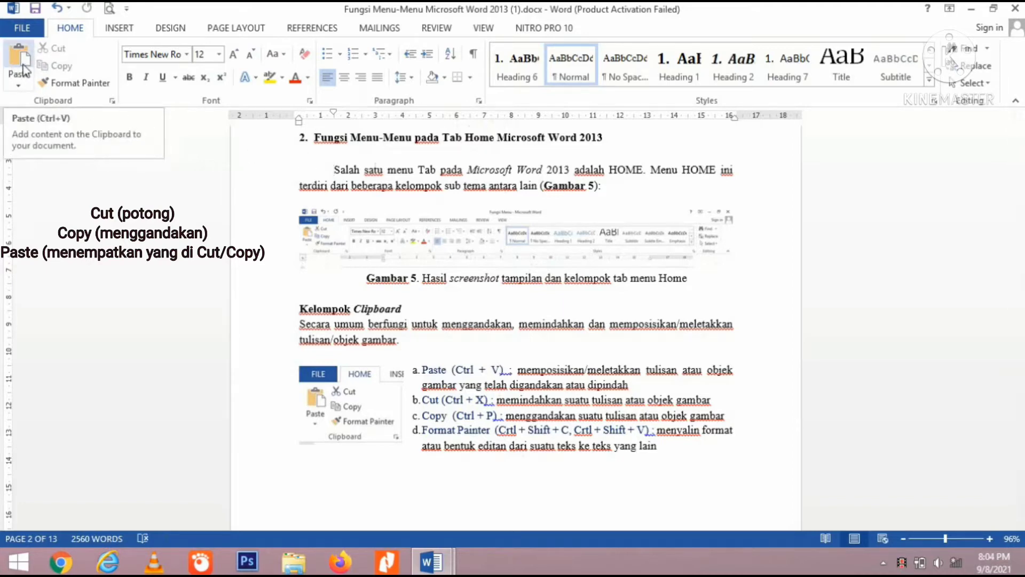
left_click(19, 59)
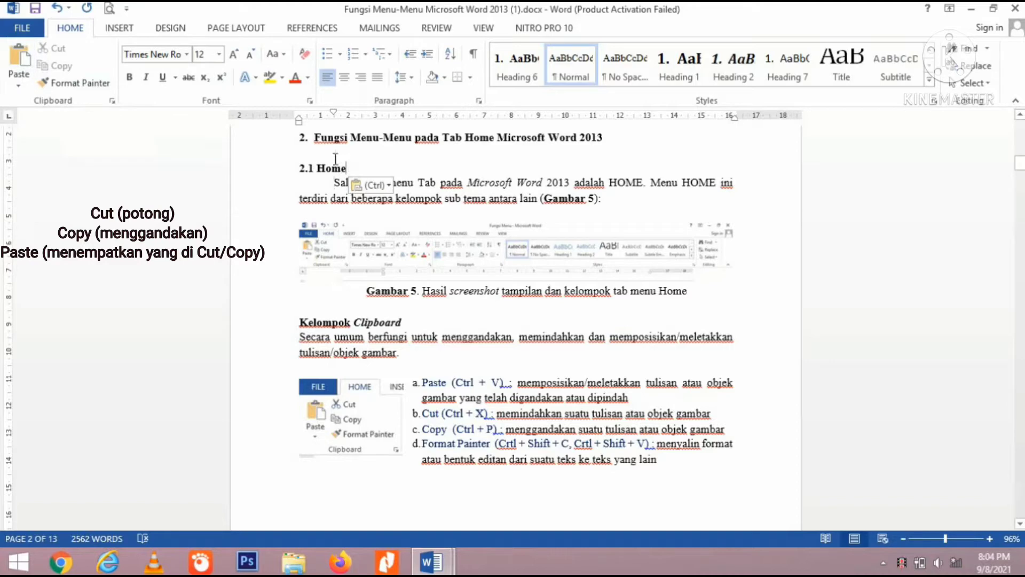
Step: Copy the "2.1 Home" heading, paste a duplicate above the original, and undo the paste
left_click_drag(335, 160, 292, 159)
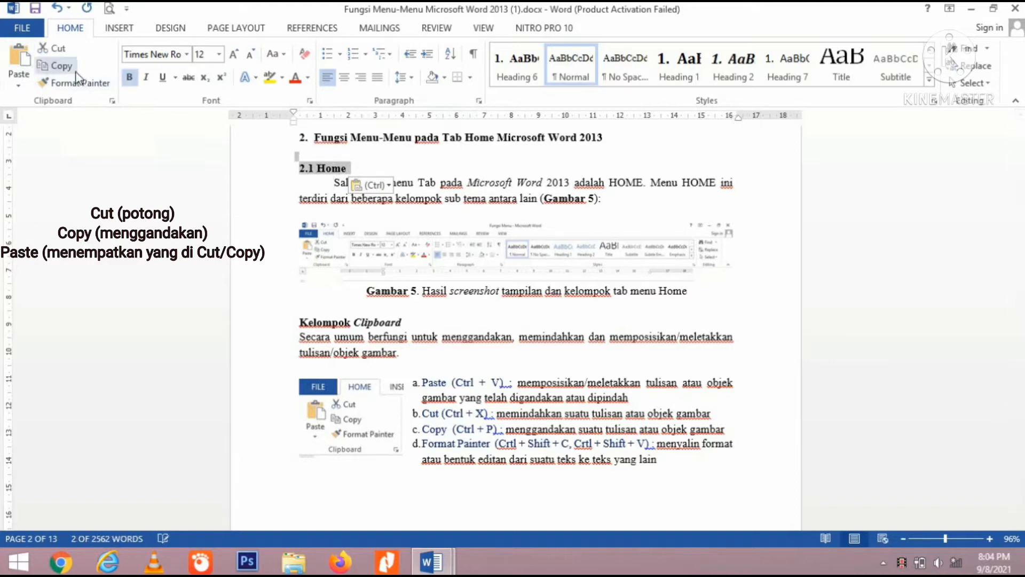
left_click(76, 70)
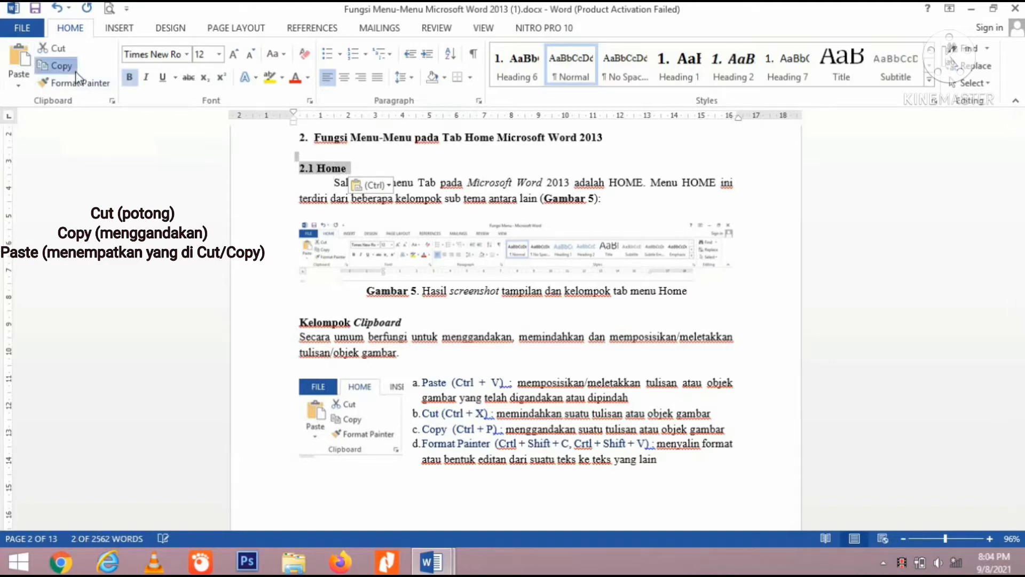
left_click(353, 163)
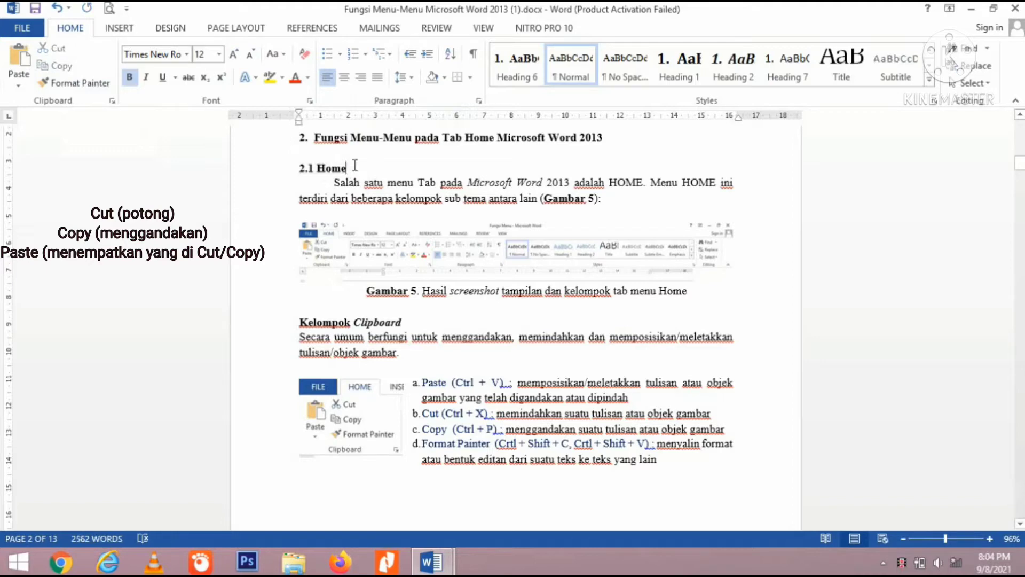
left_click(306, 156)
left_click(28, 60)
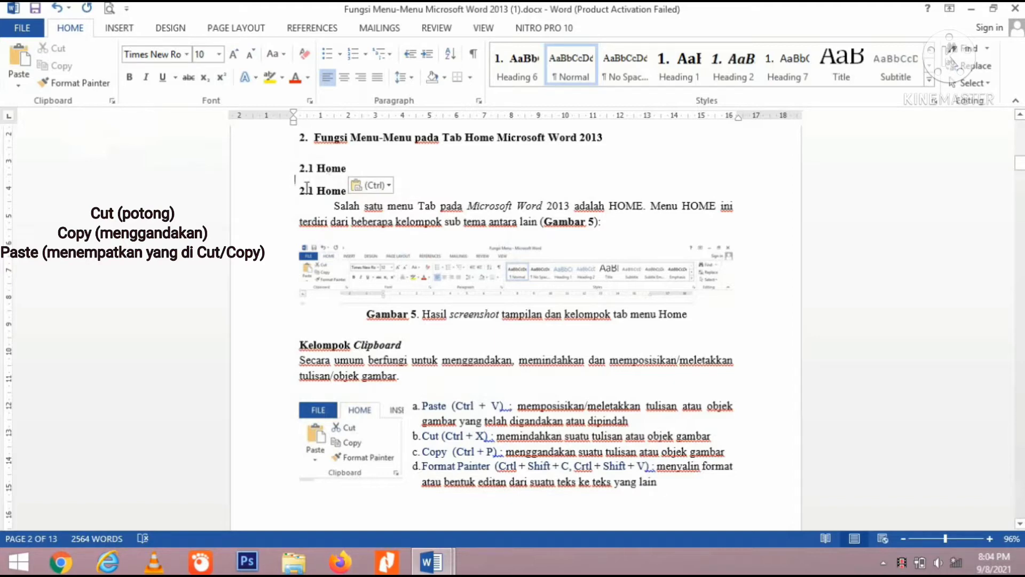
left_click(57, 10)
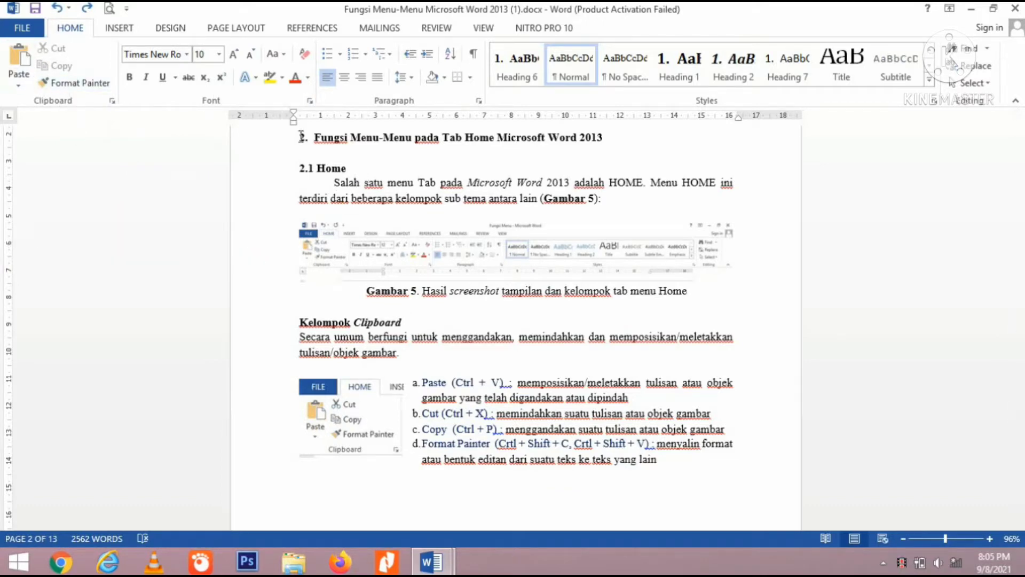
Step: Change the "2.1 Home" heading's font to Arial Black and undo the font change
left_click_drag(301, 169, 349, 170)
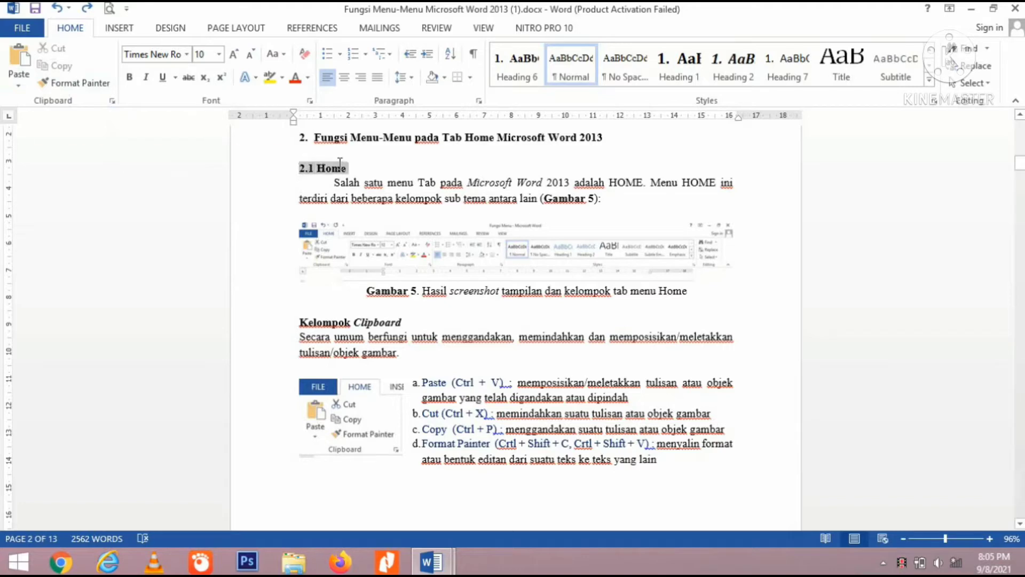
left_click(186, 54)
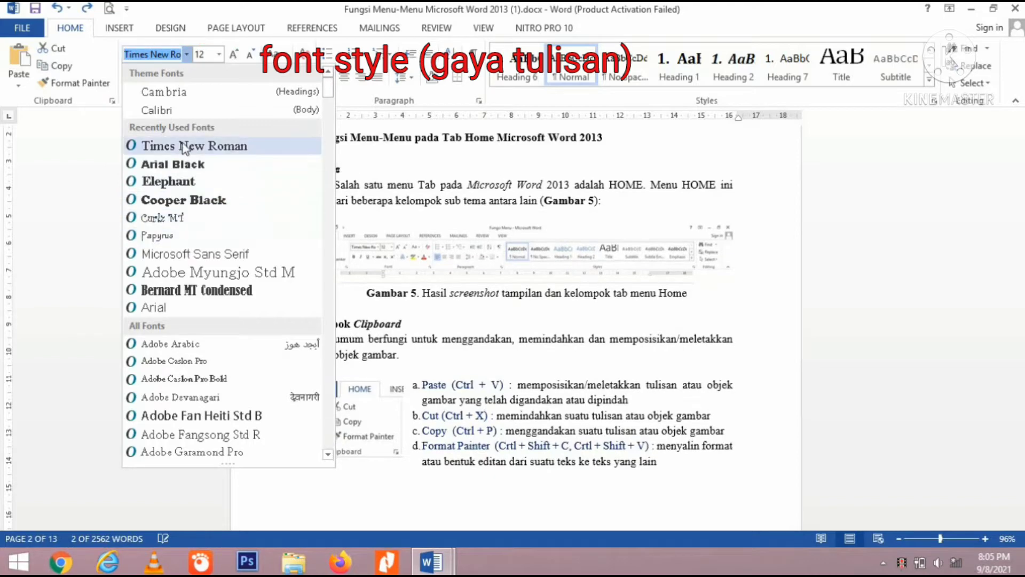
left_click(415, 161)
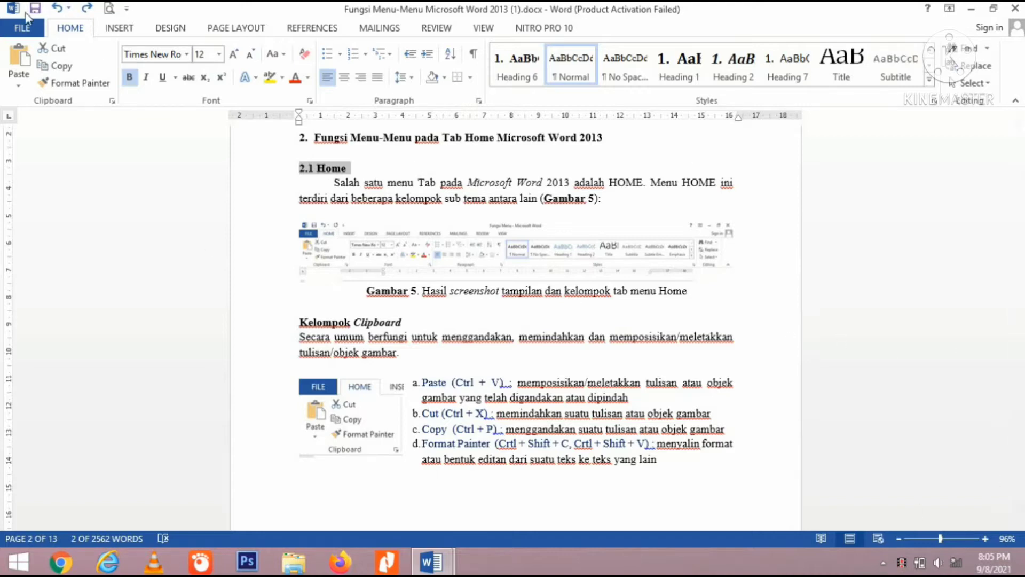
left_click(186, 54)
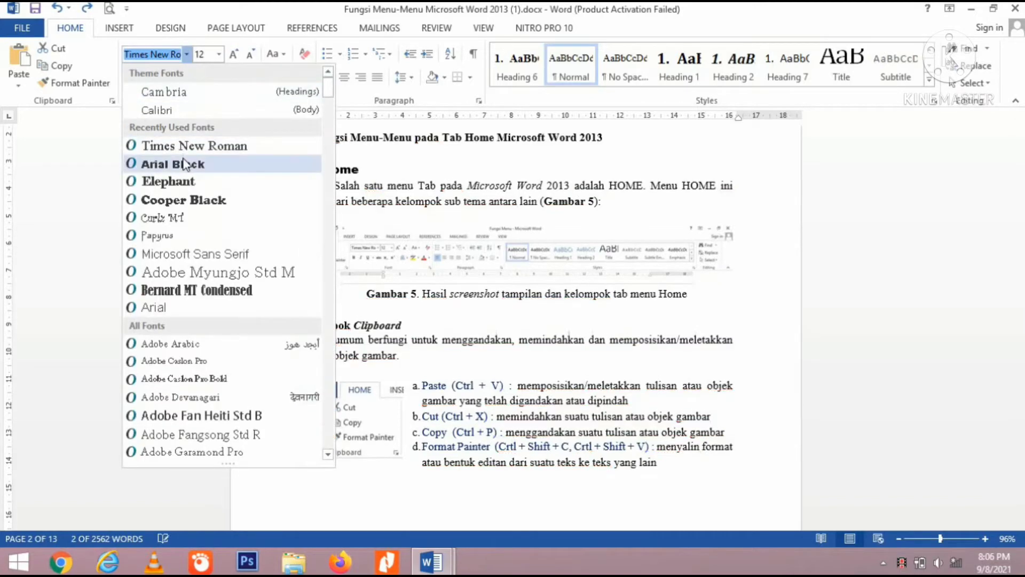
left_click(183, 164)
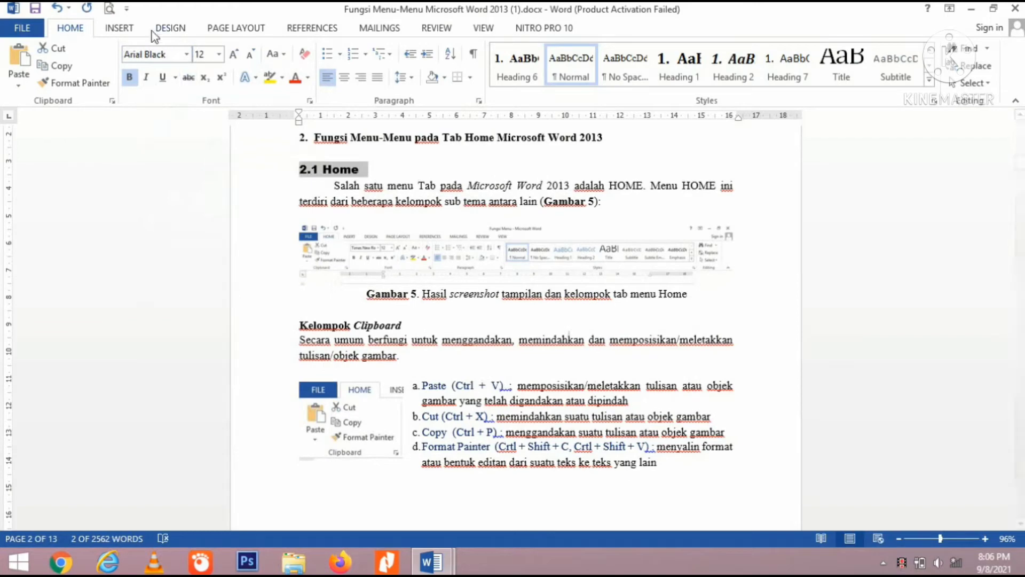
left_click(187, 54)
left_click(187, 54)
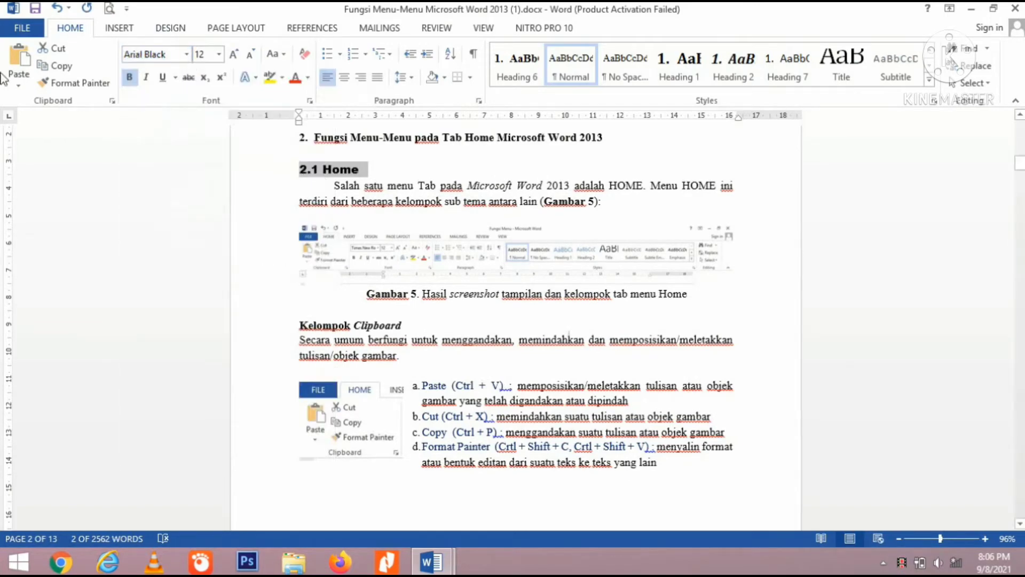
left_click(57, 8)
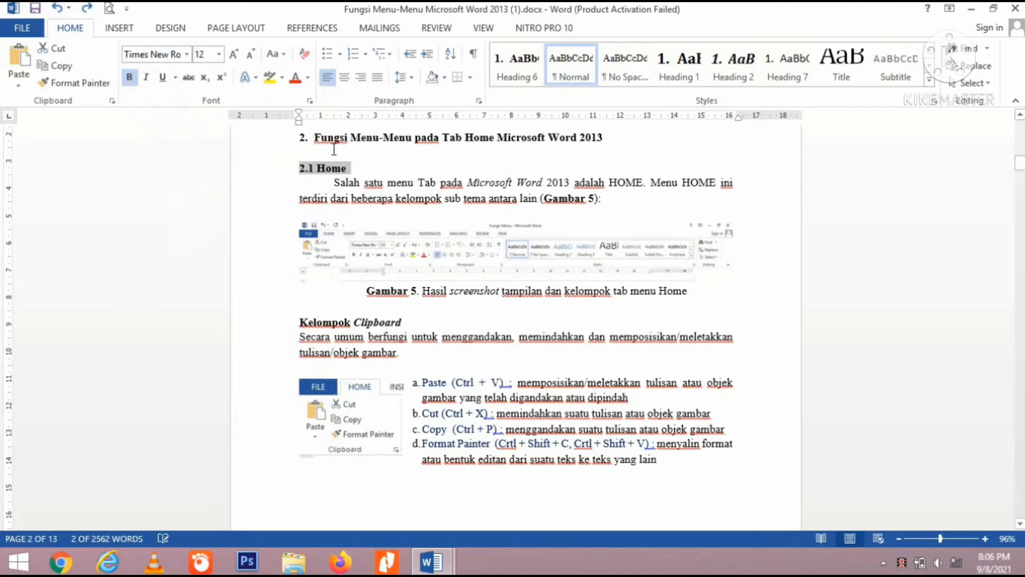
Step: Set the "2.1 Home" heading's font size to 12 and make it bold
left_click(220, 54)
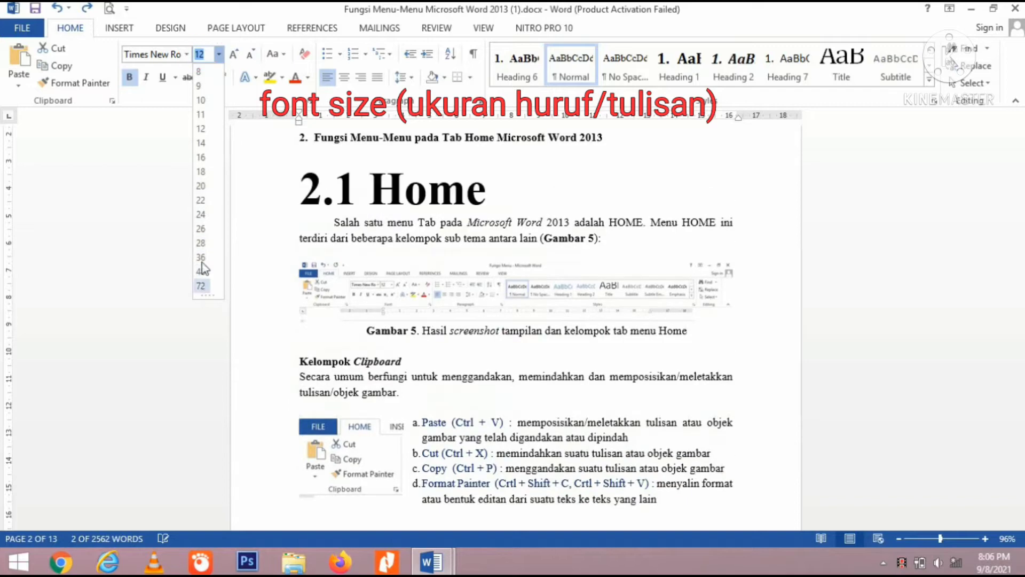
left_click(200, 132)
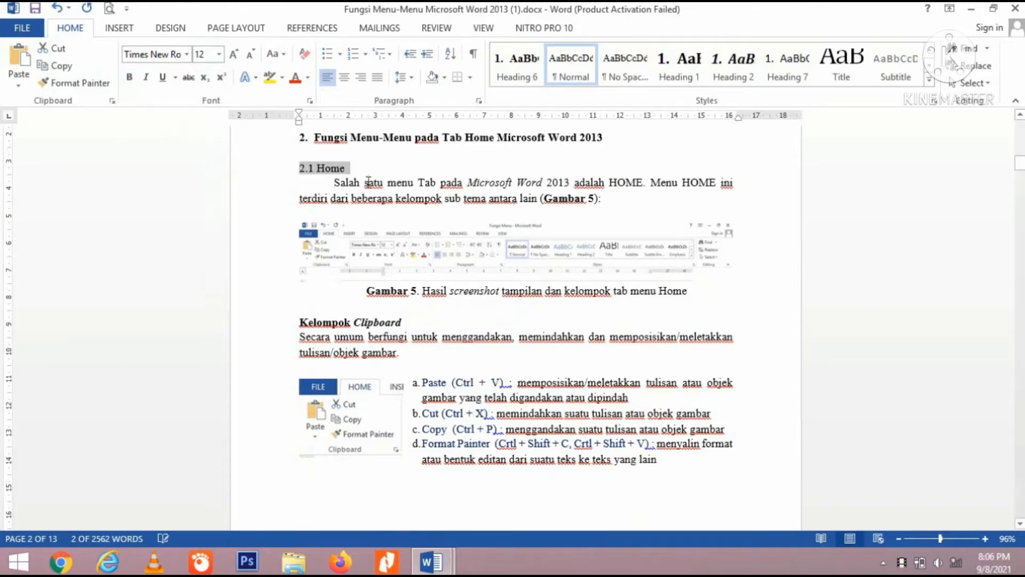
left_click(130, 78)
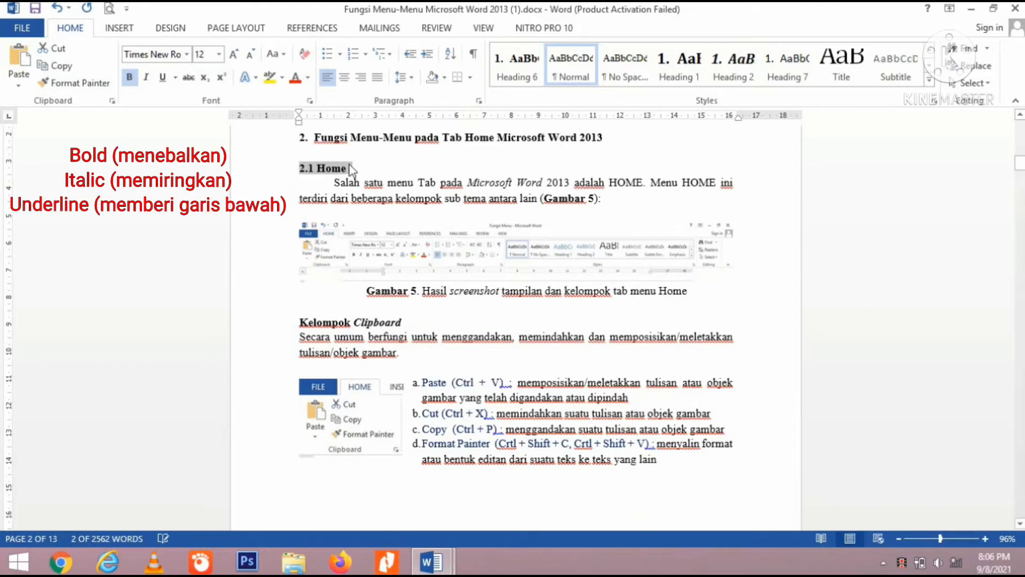
Step: Try italic, underline and non-bold formatting on the "2.1 Home" heading, and return it to bold only
left_click(151, 83)
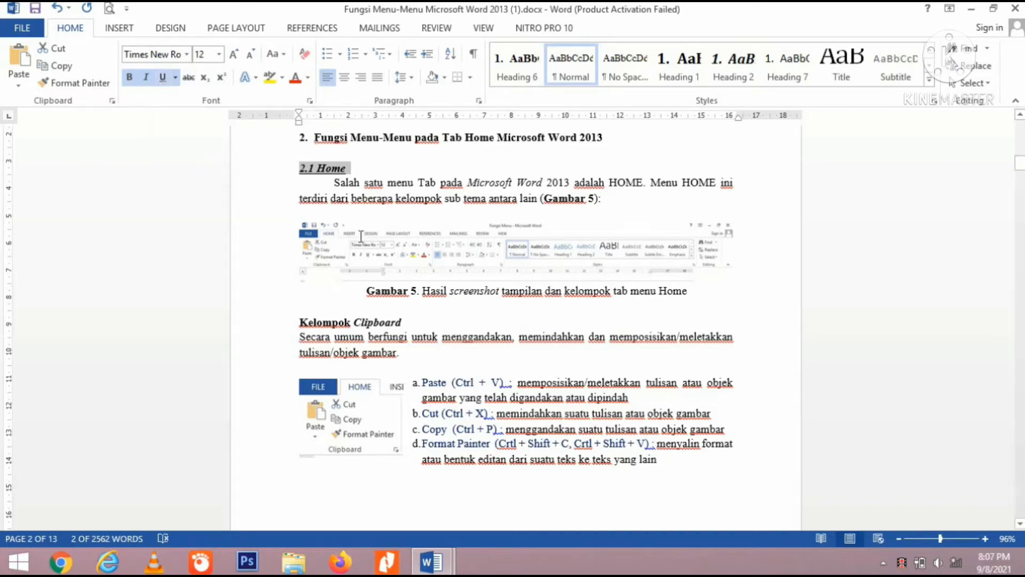
left_click(148, 83)
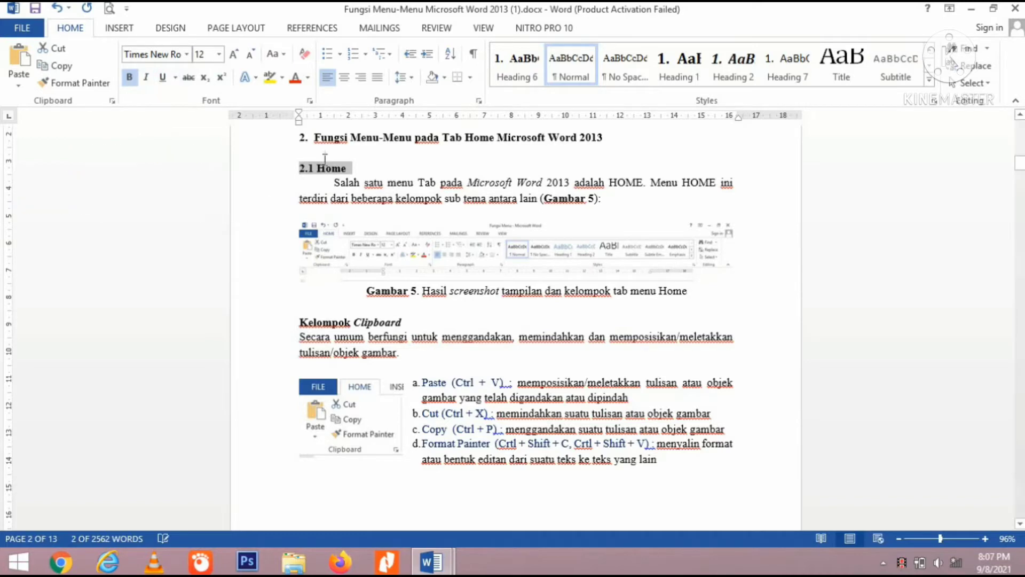
left_click(135, 77)
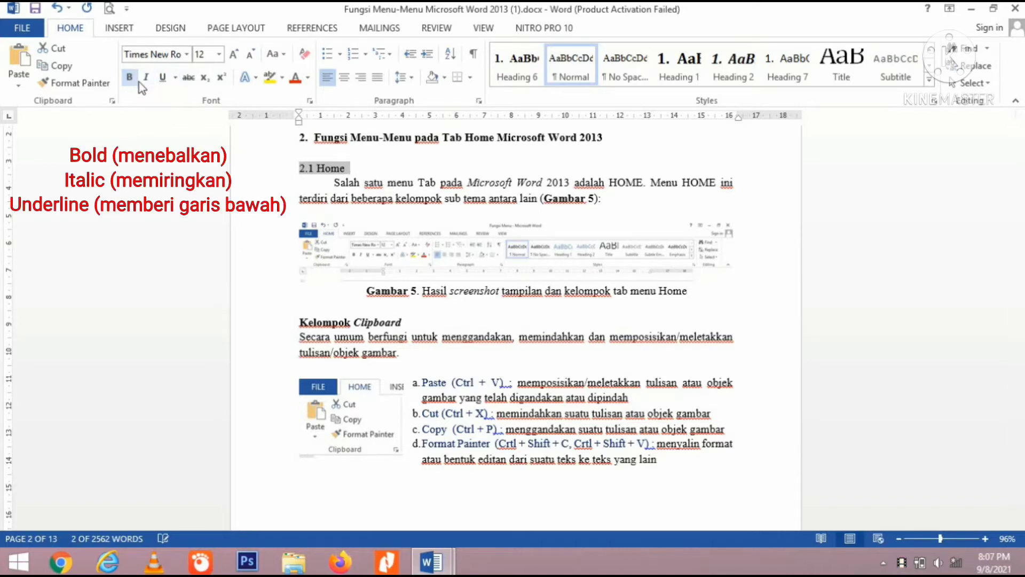
left_click(369, 184)
left_click_drag(304, 168, 362, 168)
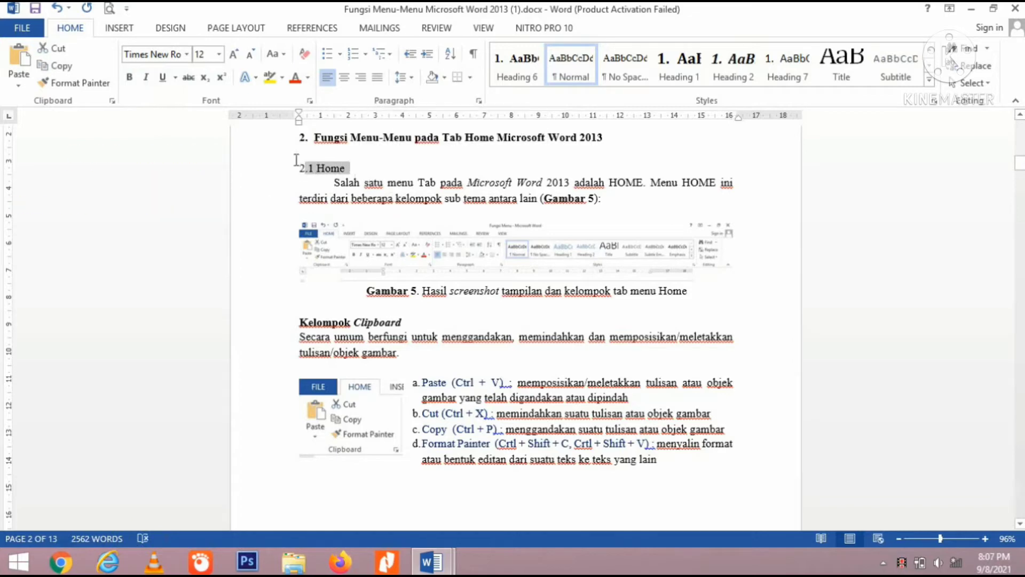
left_click(281, 169)
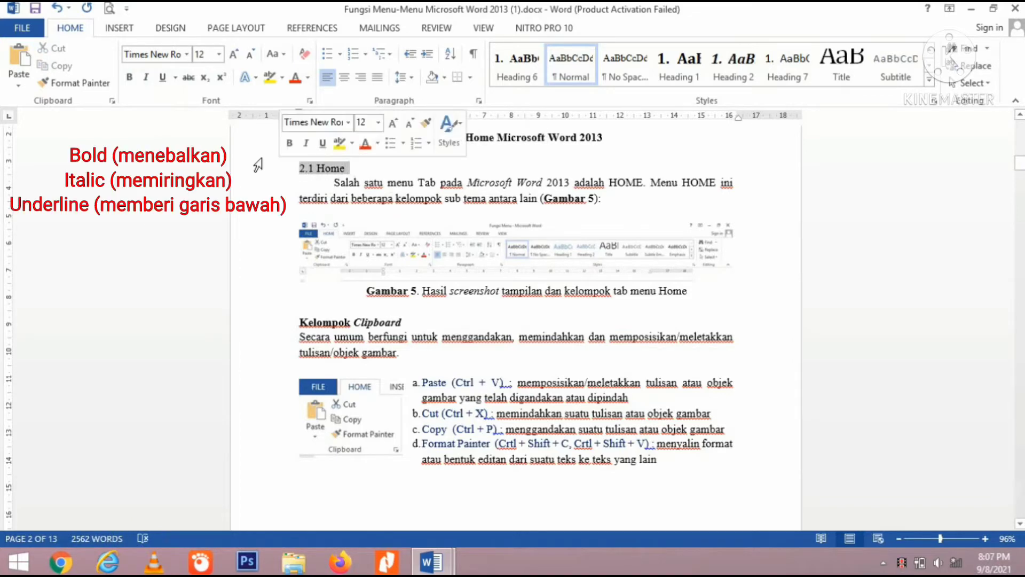
left_click(133, 83)
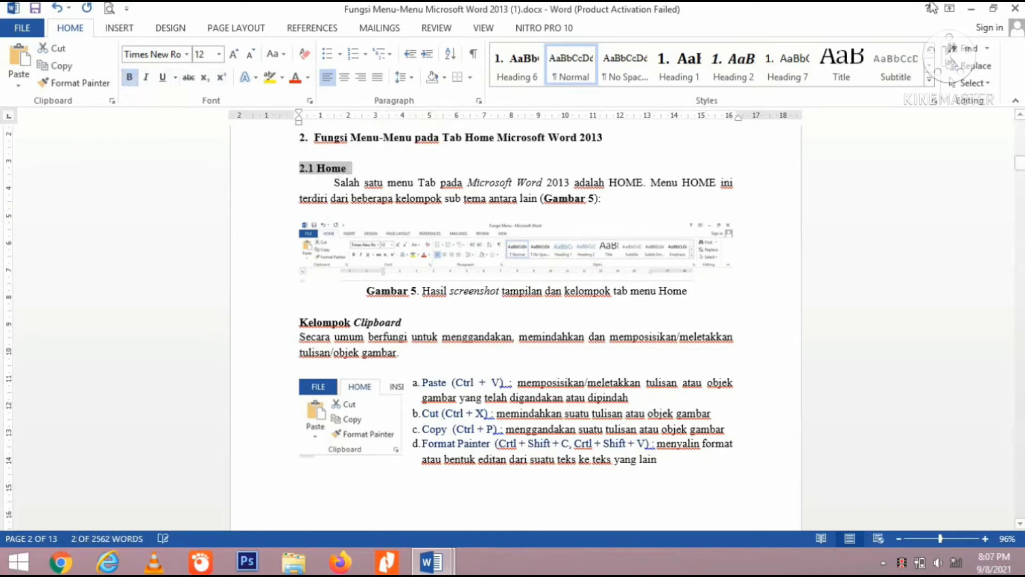
Step: Apply strikethrough to the "2.1 Home" heading and remove it again
left_click(188, 78)
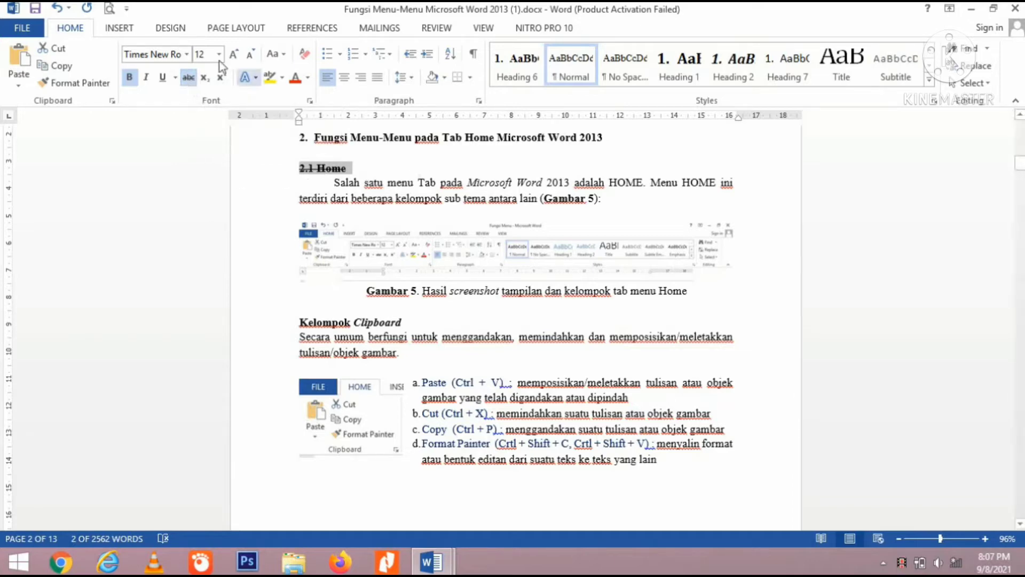
left_click(190, 78)
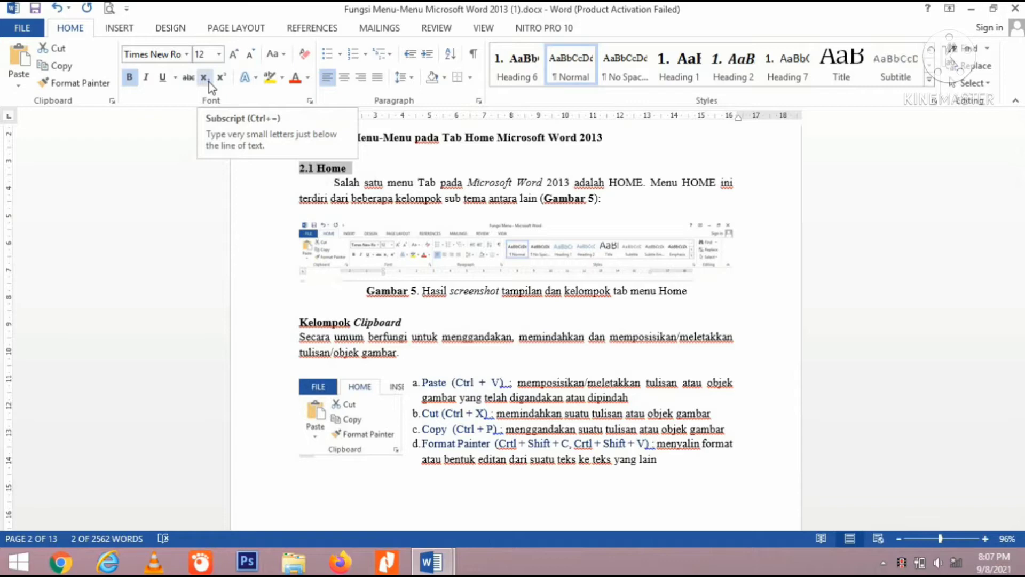
Step: Add the text O2 at the end of the "2.1 Home" heading and format its 2 as subscript
left_click(428, 168)
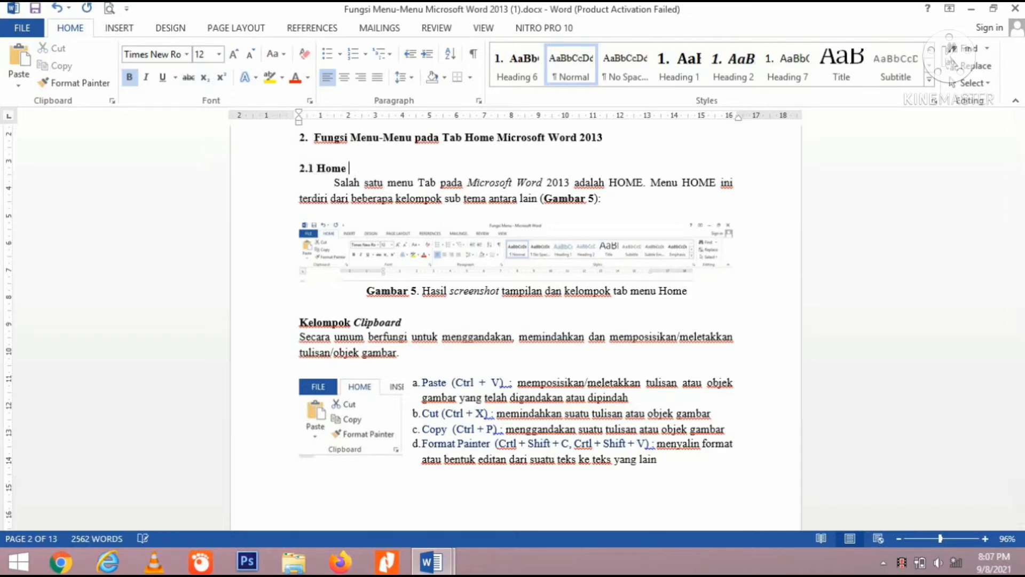
type("O2")
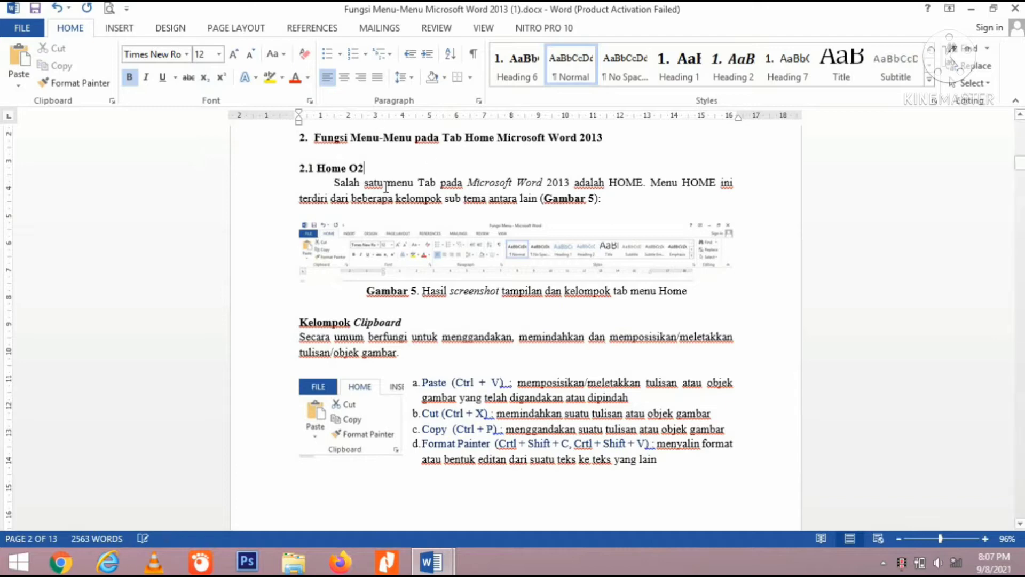
left_click_drag(366, 167, 358, 167)
left_click(205, 77)
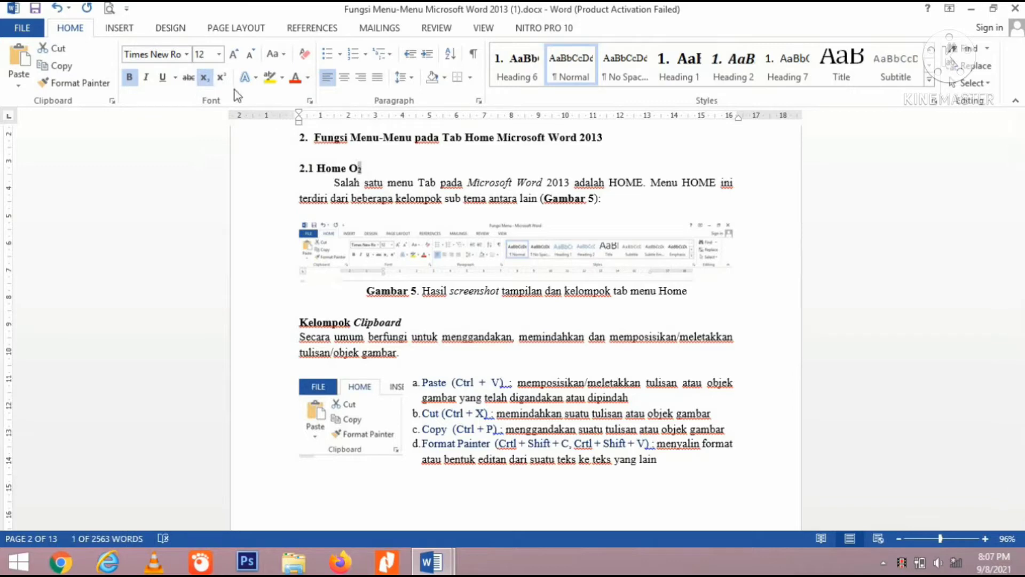
left_click(205, 78)
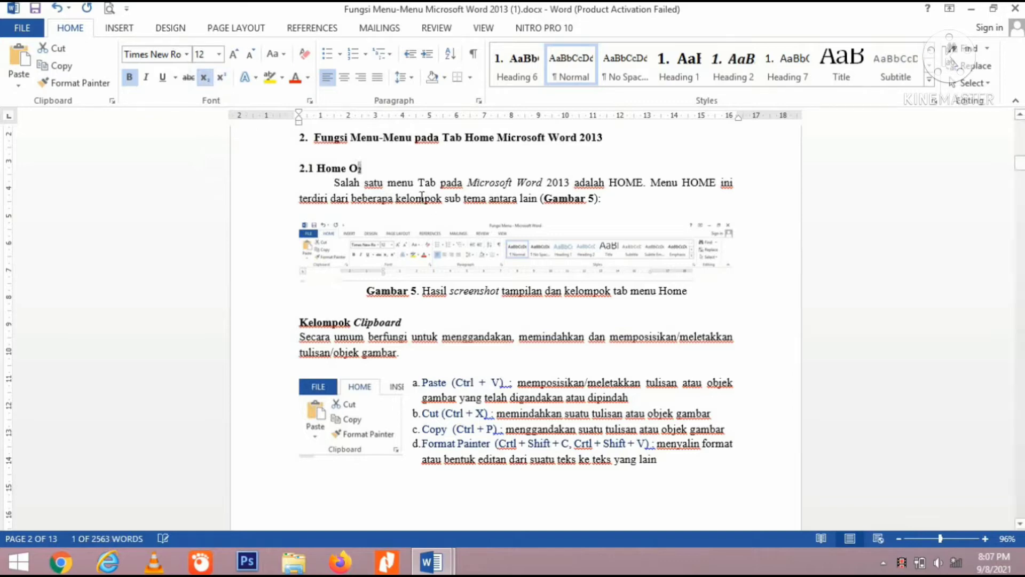
Step: Delete the O2 text from the end of the "2.1 Home" heading
left_click_drag(373, 167, 340, 171)
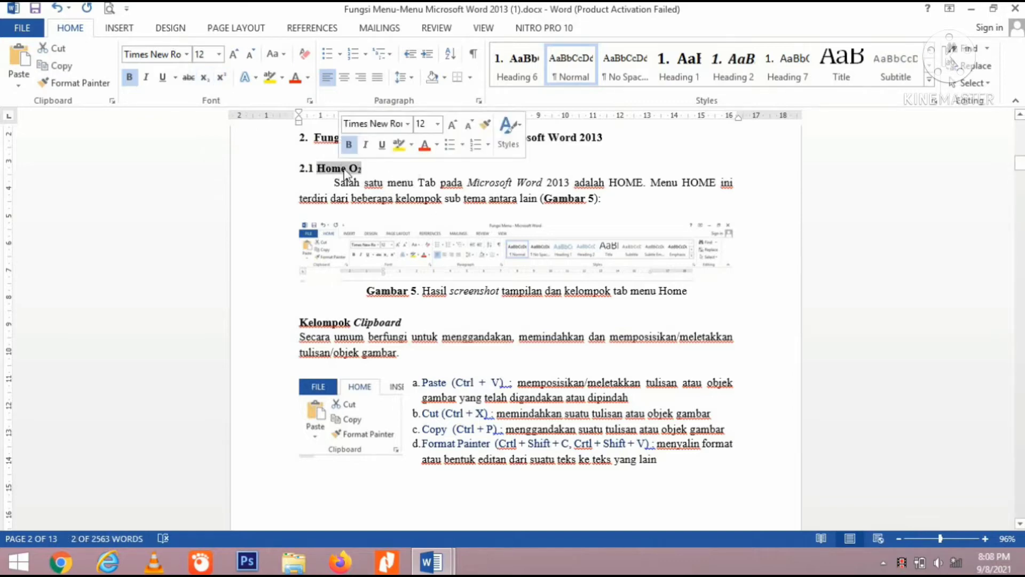
left_click(364, 168)
key("BackSpace")
key("BackSpace")
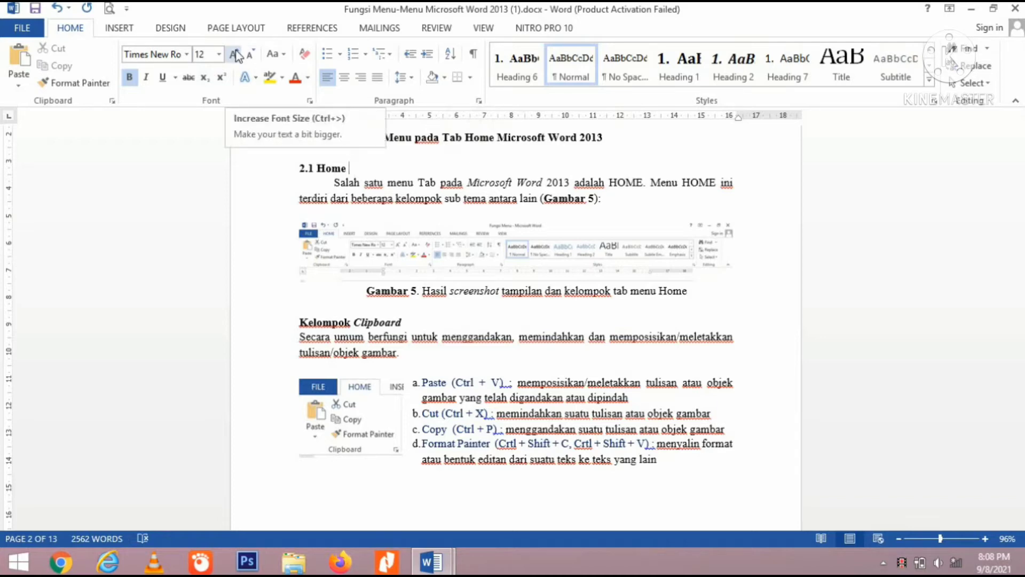
Step: Increase the "2.1 Home" heading's font size to 14 and decrease it back to 12
left_click_drag(352, 168, 301, 171)
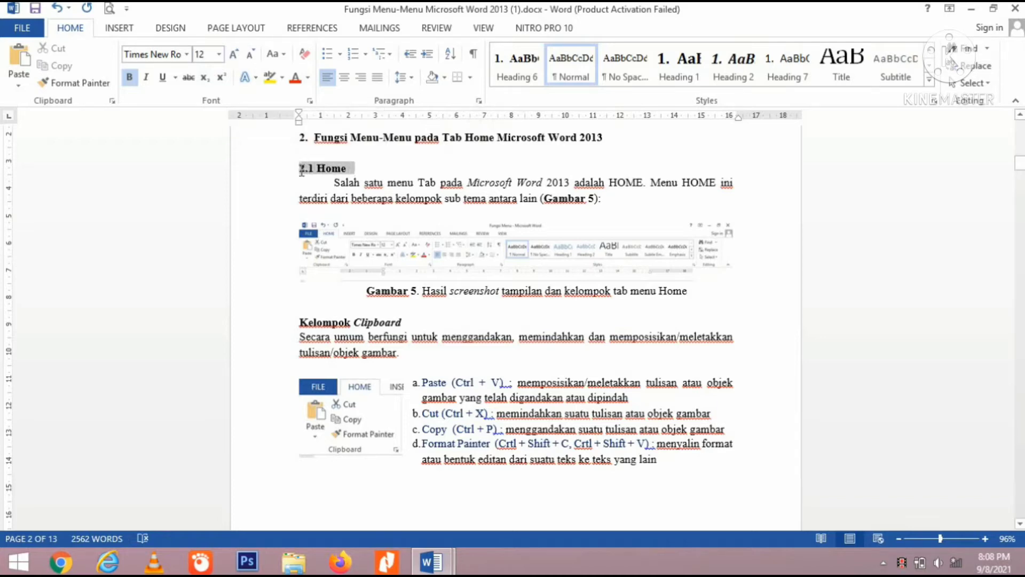
left_click(235, 56)
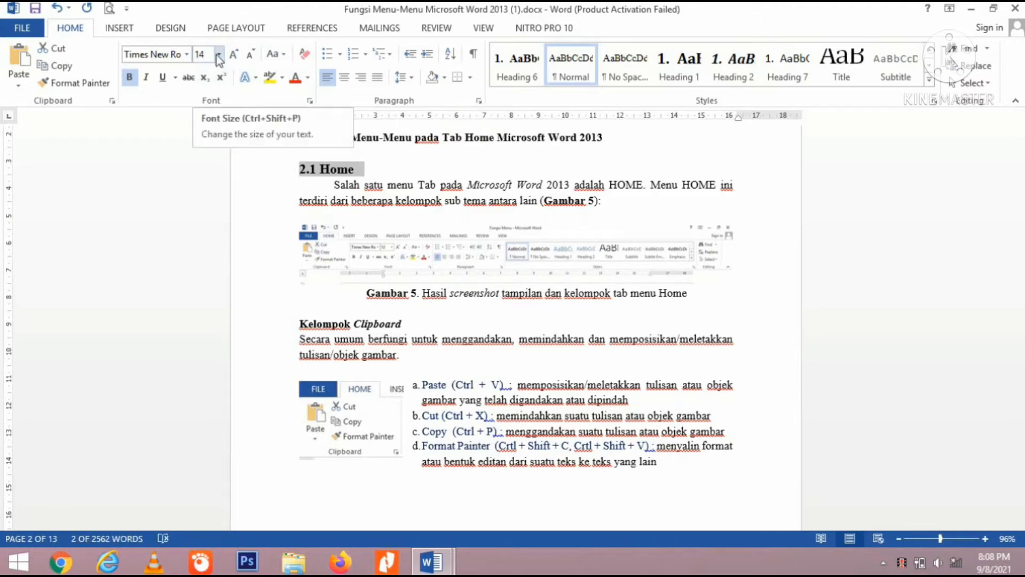
left_click(254, 53)
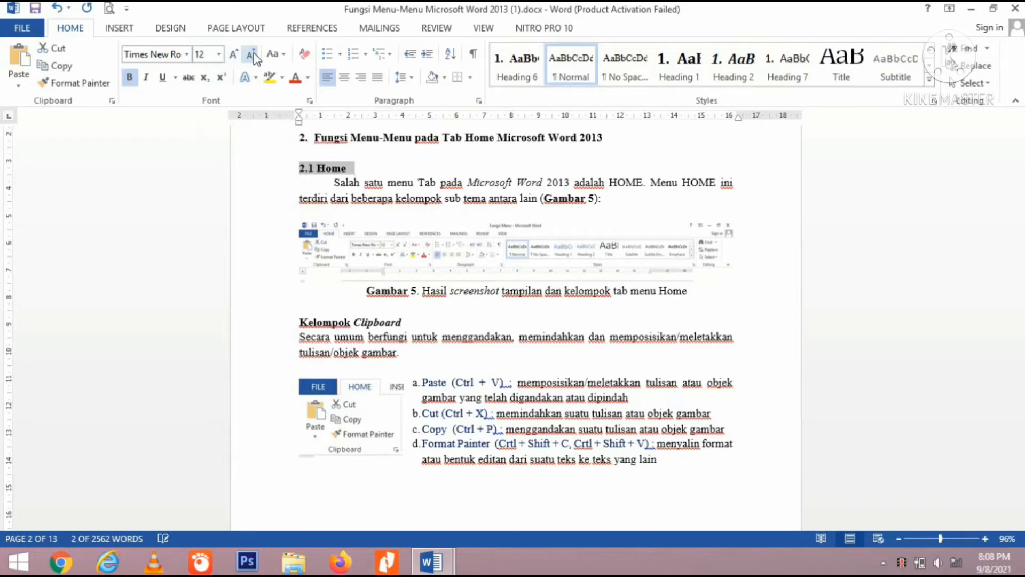
Step: Change the words "Salah satu menu" below the "2.1 Home" heading to UPPERCASE, followed by Capitalize Each Word
left_click(283, 56)
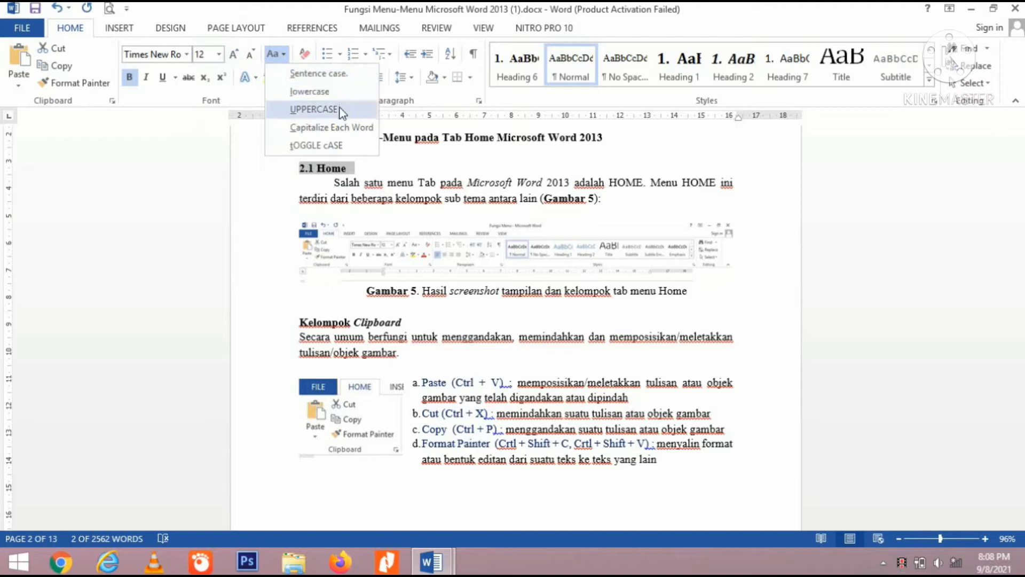
left_click(402, 184)
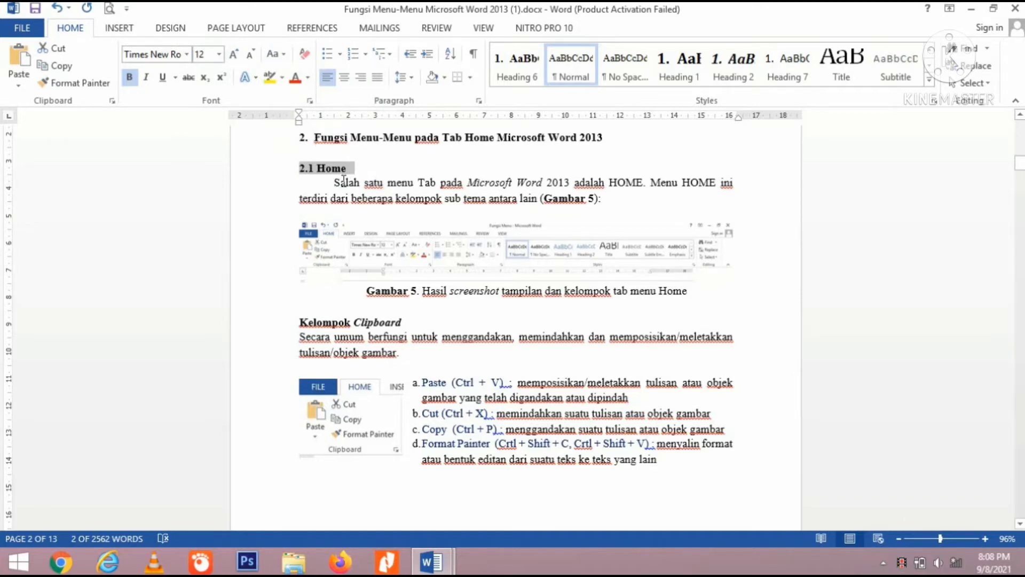
left_click_drag(337, 181, 413, 187)
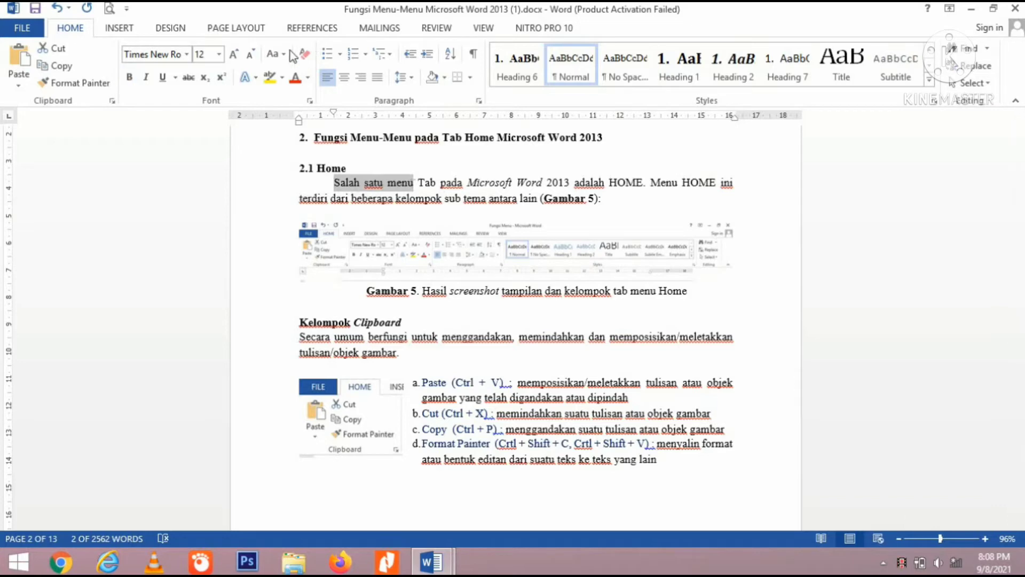
left_click(276, 54)
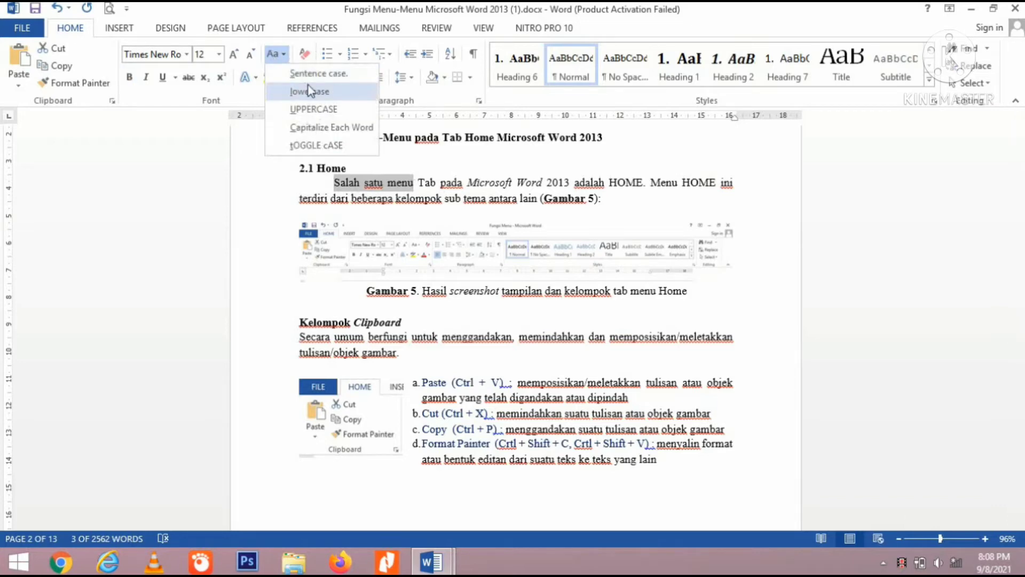
left_click(323, 111)
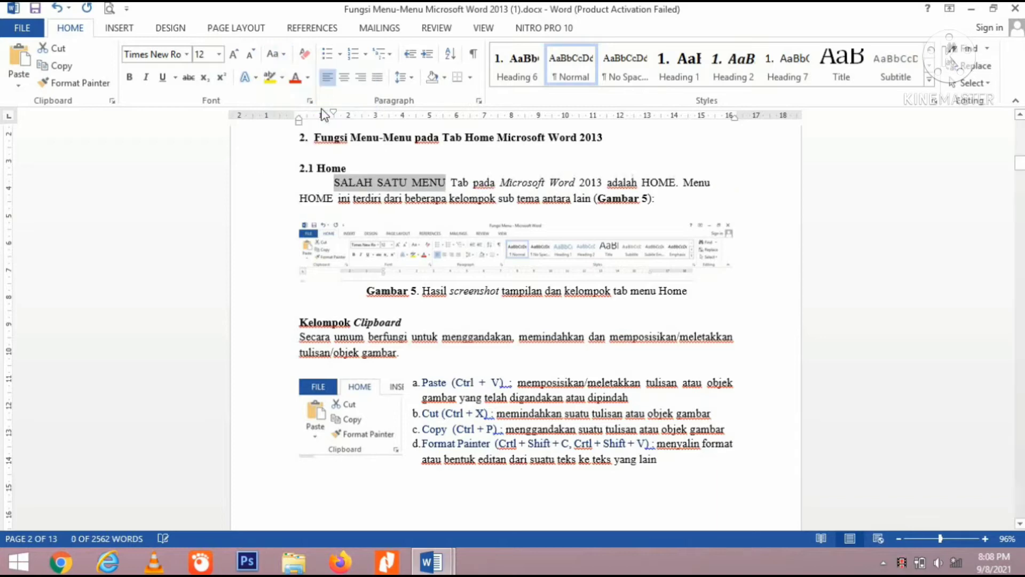
left_click(283, 56)
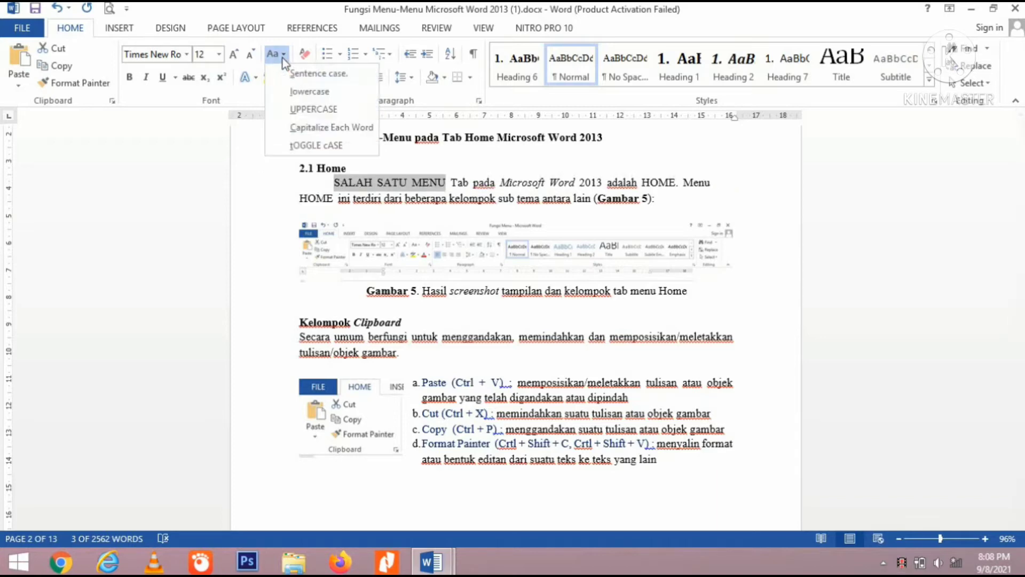
left_click(329, 127)
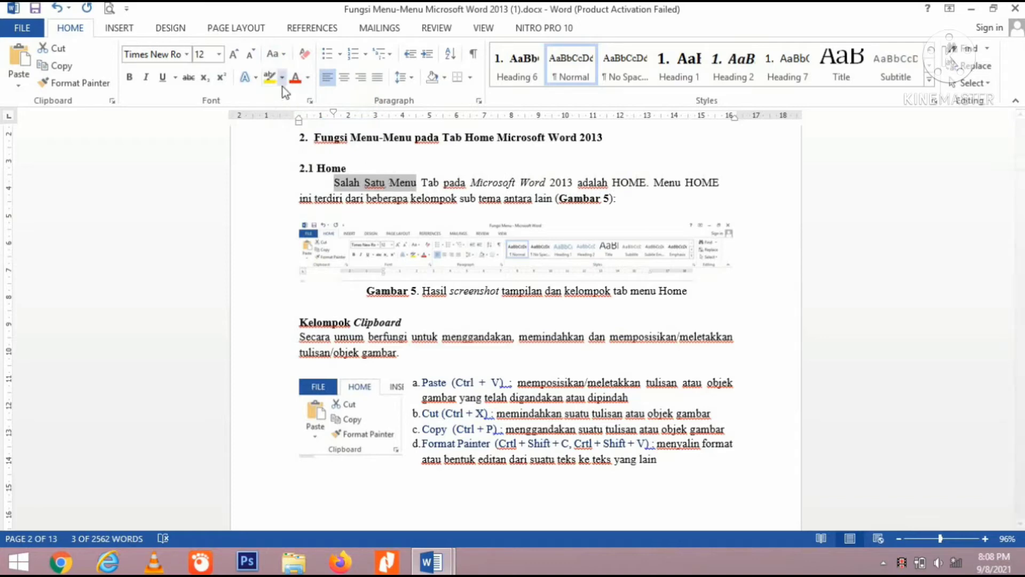
Step: Undo both case changes on the words "Salah satu menu"
left_click(280, 55)
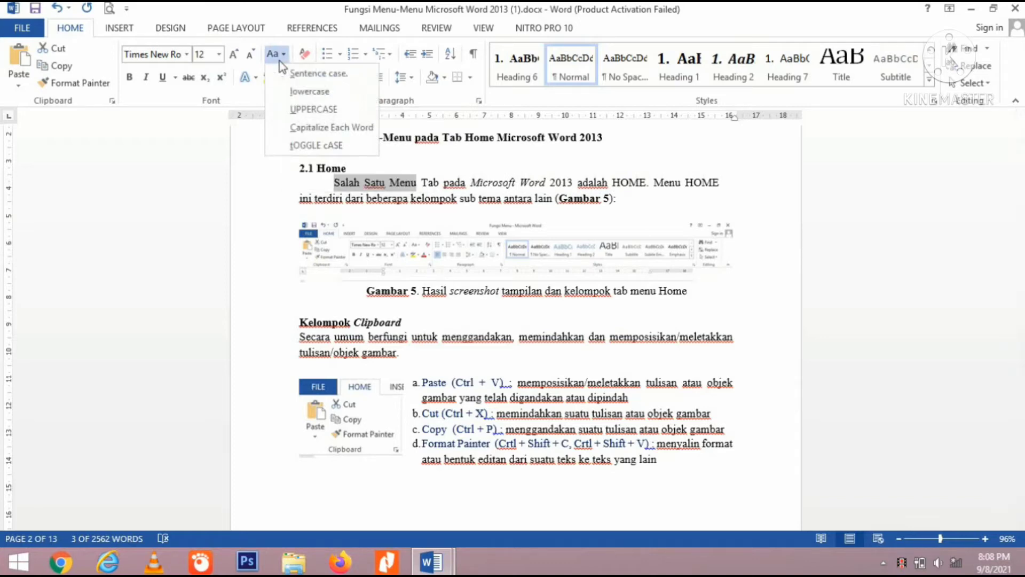
left_click(279, 59)
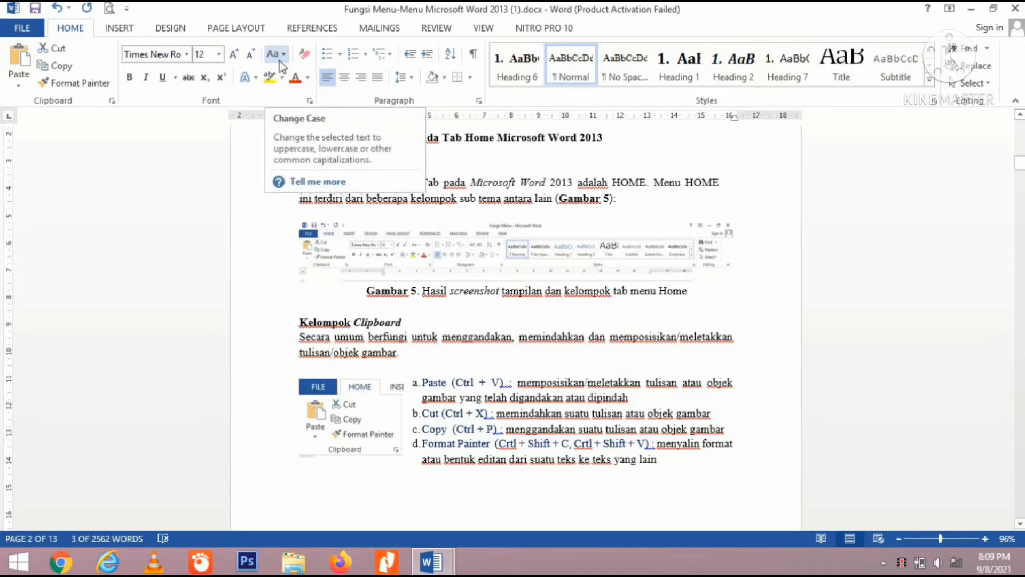
left_click(63, 11)
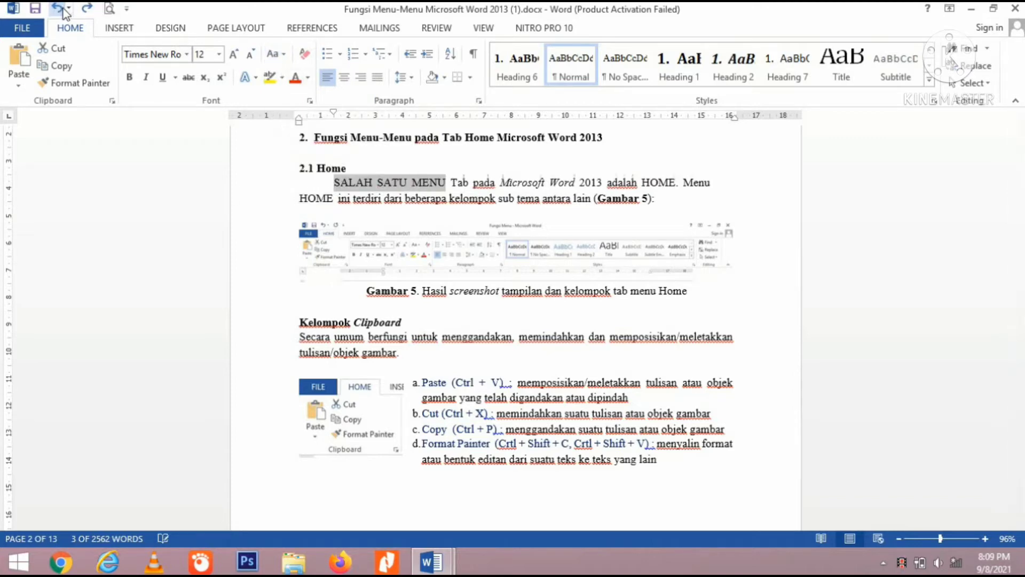
left_click(63, 11)
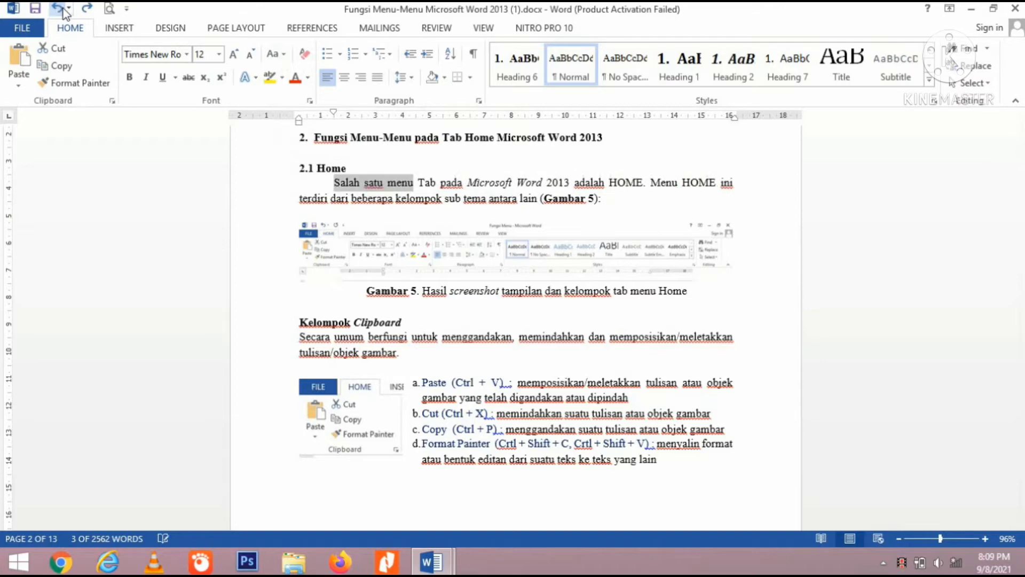
left_click(243, 86)
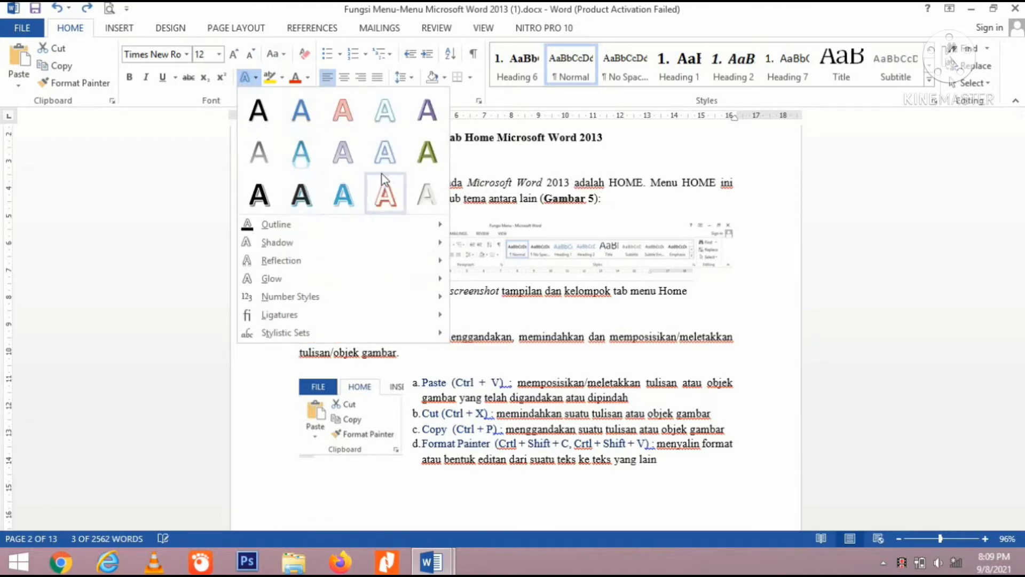
left_click(202, 138)
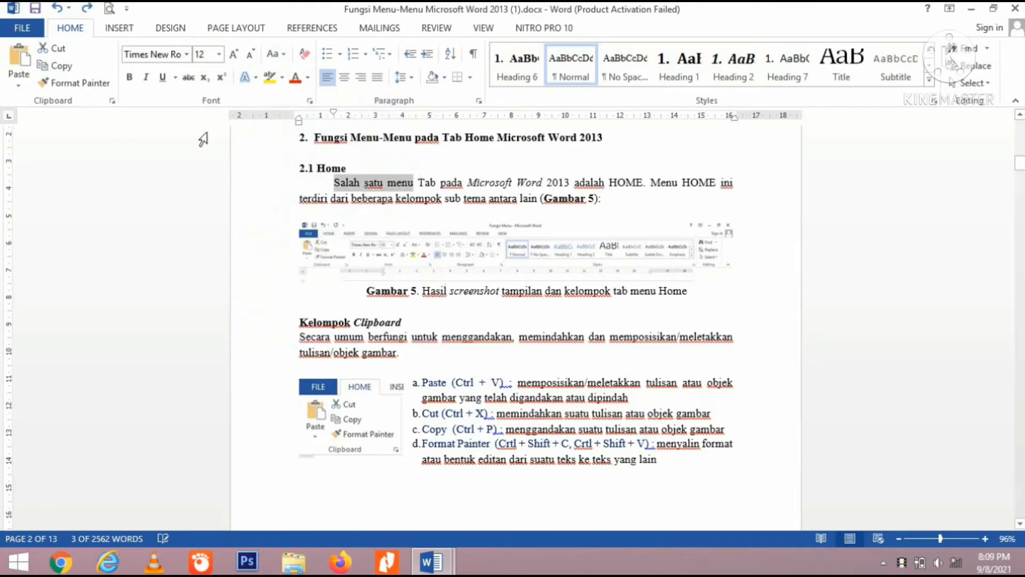
Step: Highlight the words "Salah satu menu" in yellow and undo the highlight
left_click(283, 77)
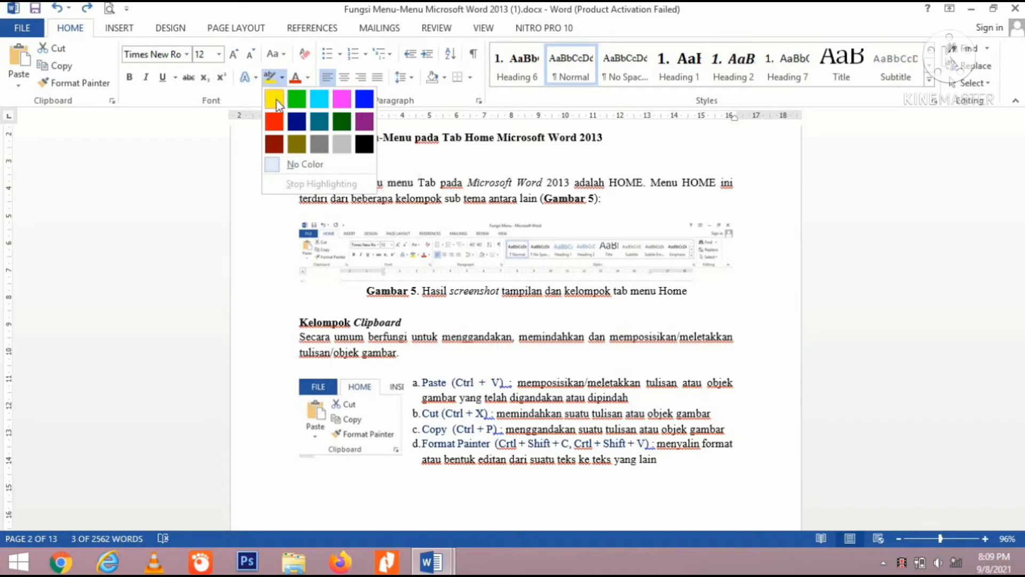
left_click(277, 103)
left_click(322, 195)
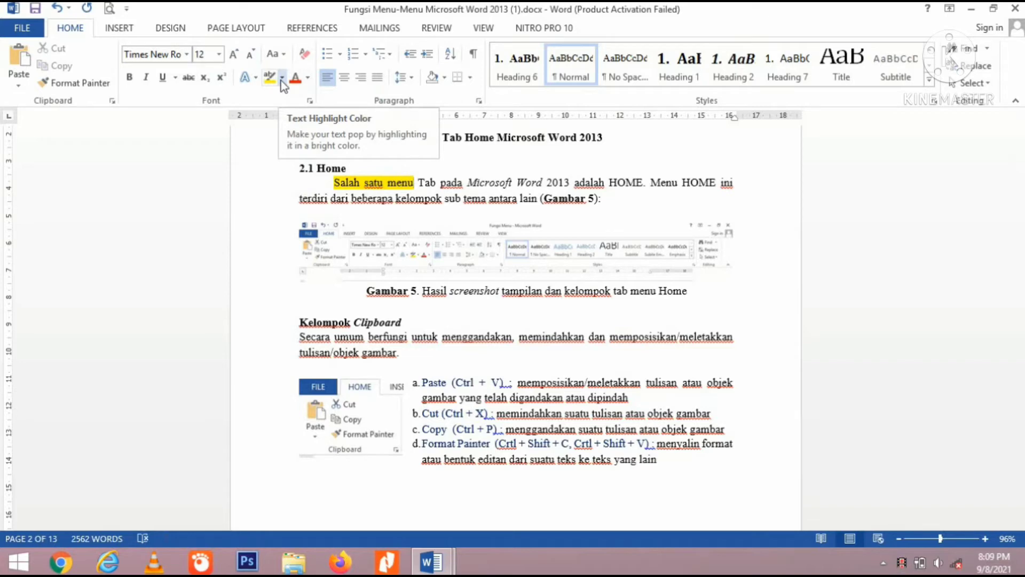
left_click(57, 8)
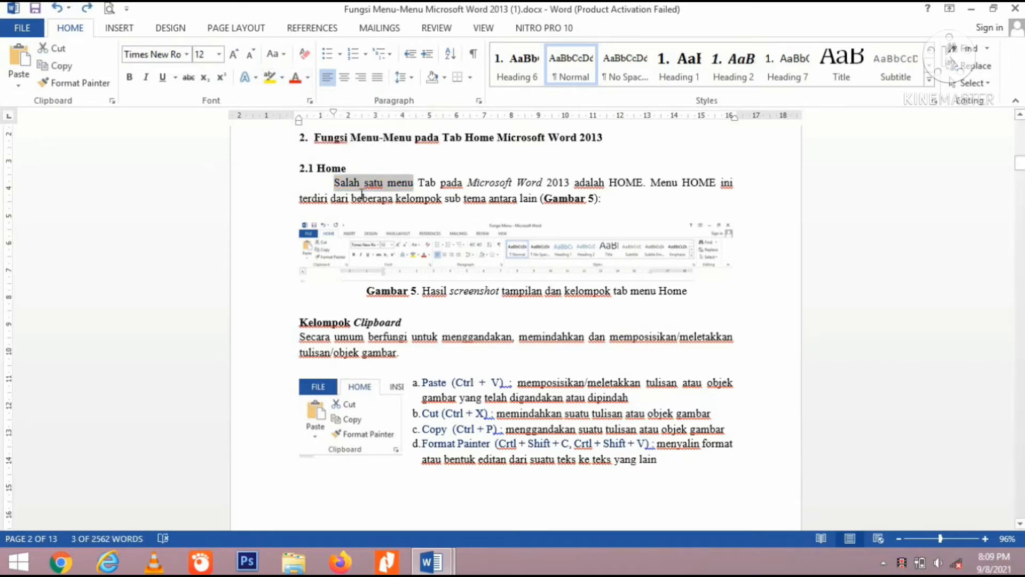
Step: Set the font colour of the words "Salah satu menu" to dark blue and recolour them red
left_click(308, 77)
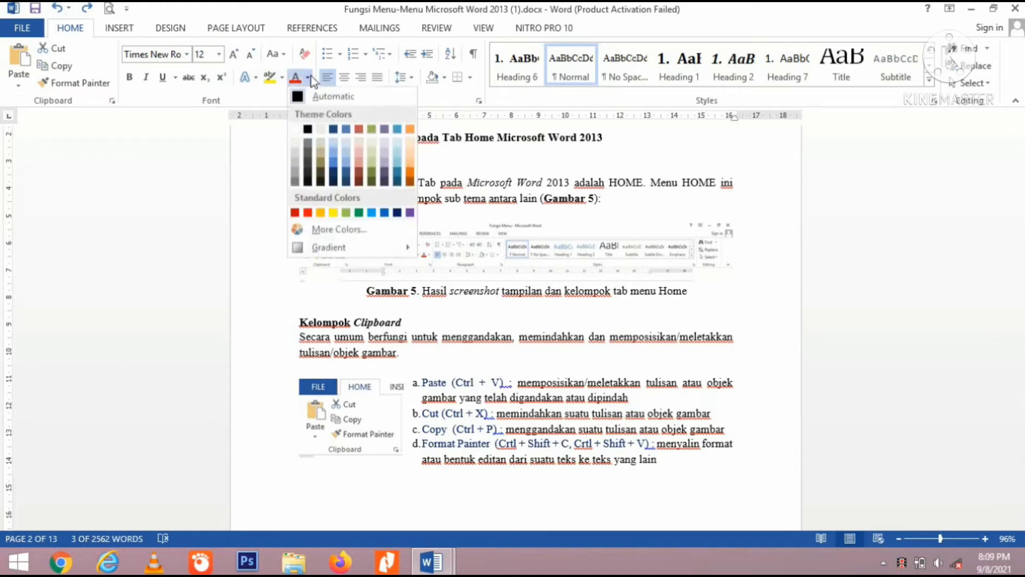
left_click(340, 178)
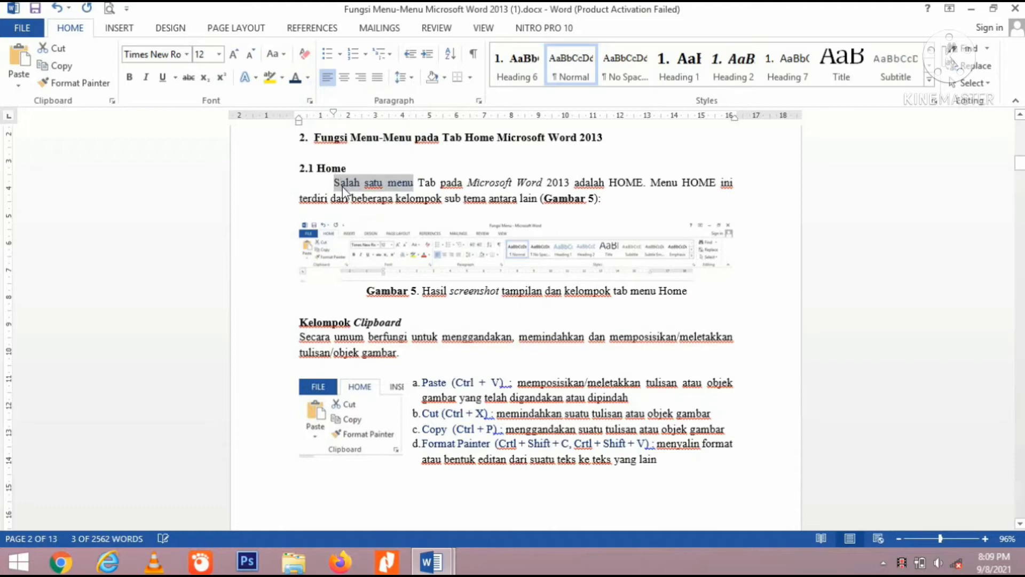
left_click(400, 229)
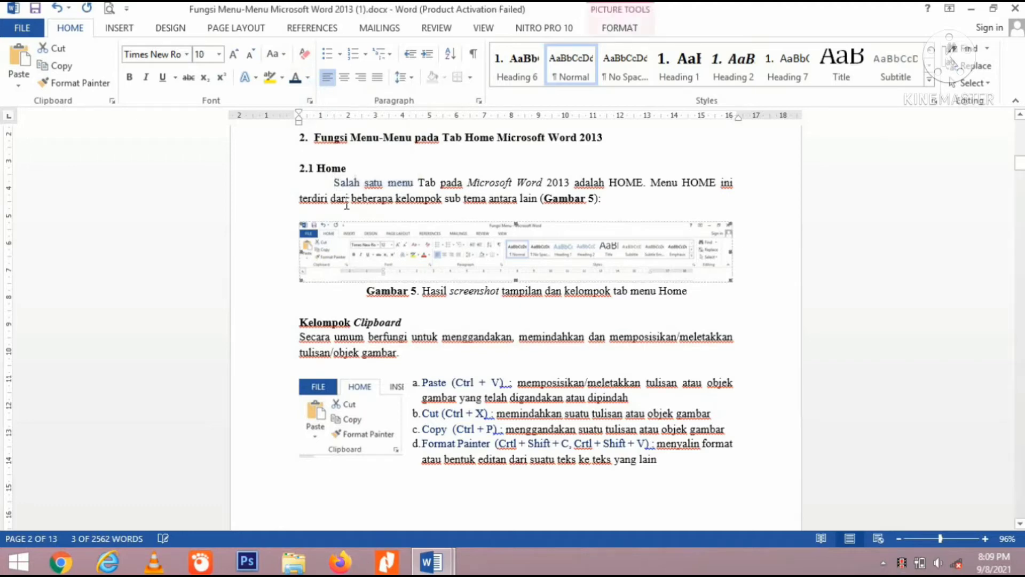
left_click_drag(333, 183, 417, 184)
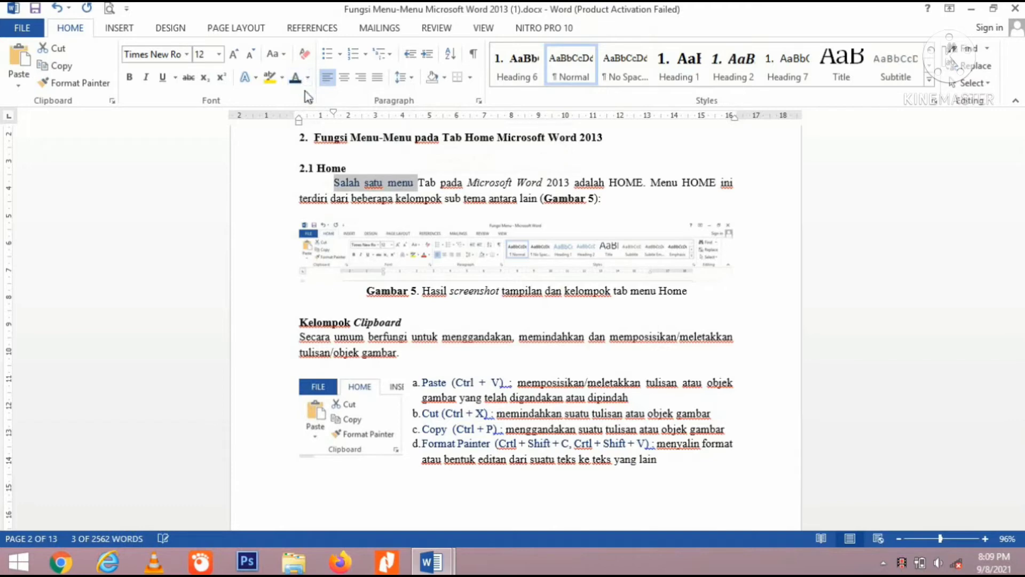
left_click(308, 78)
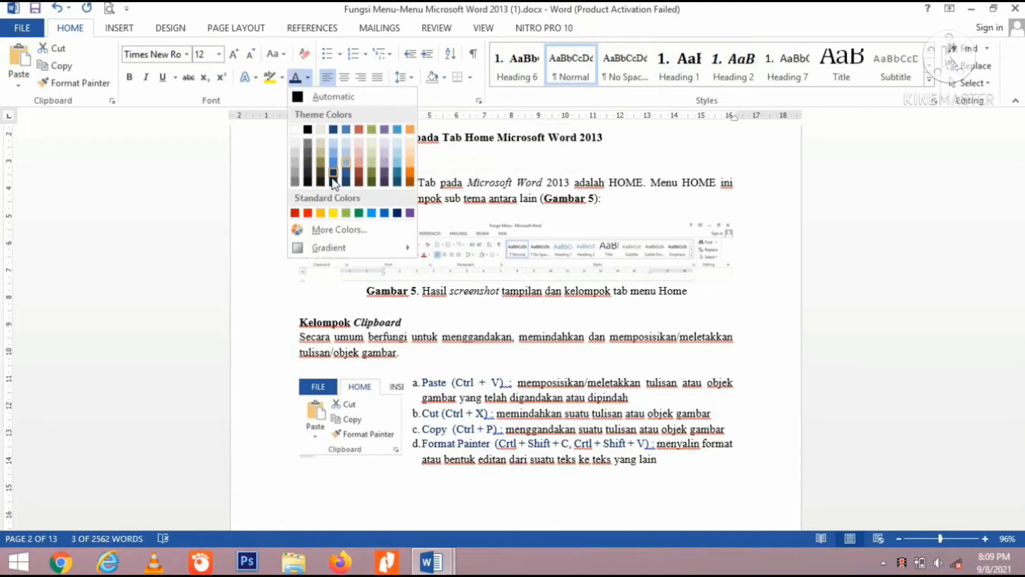
left_click(308, 213)
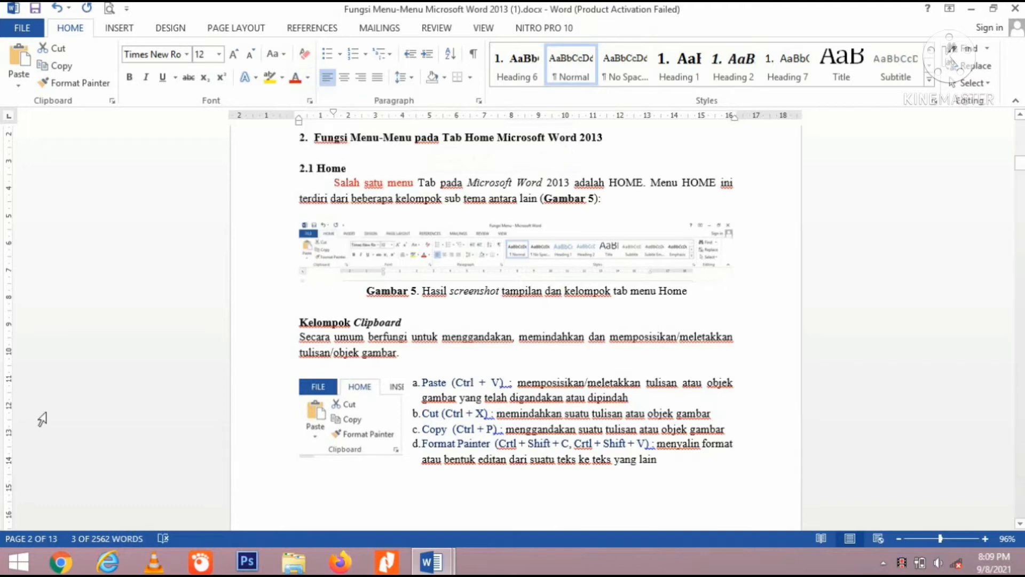
Step: Reset the font colour of the words "Salah satu menu" to Automatic and deselect them
left_click(308, 78)
left_click(291, 100)
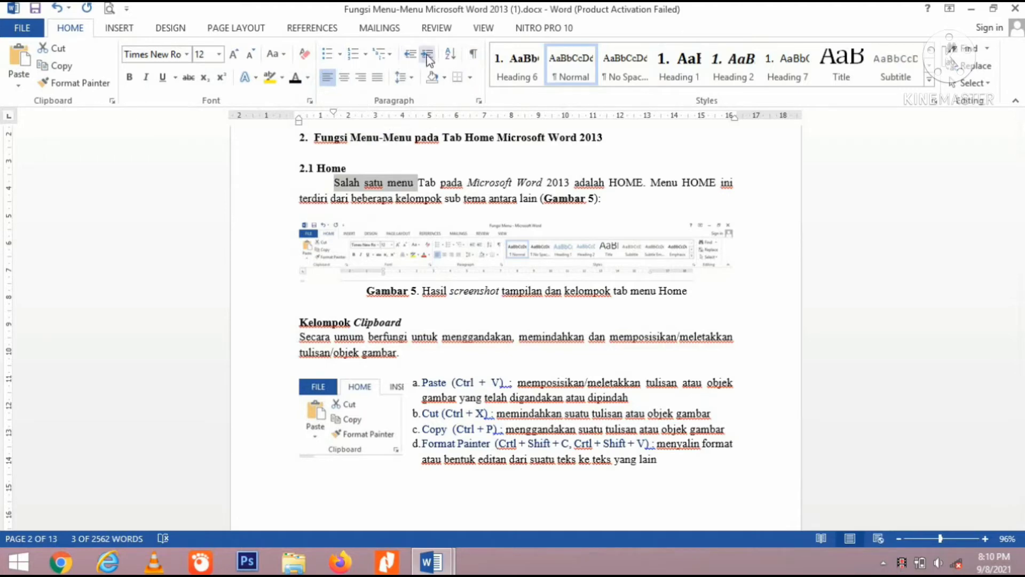
left_click(806, 323)
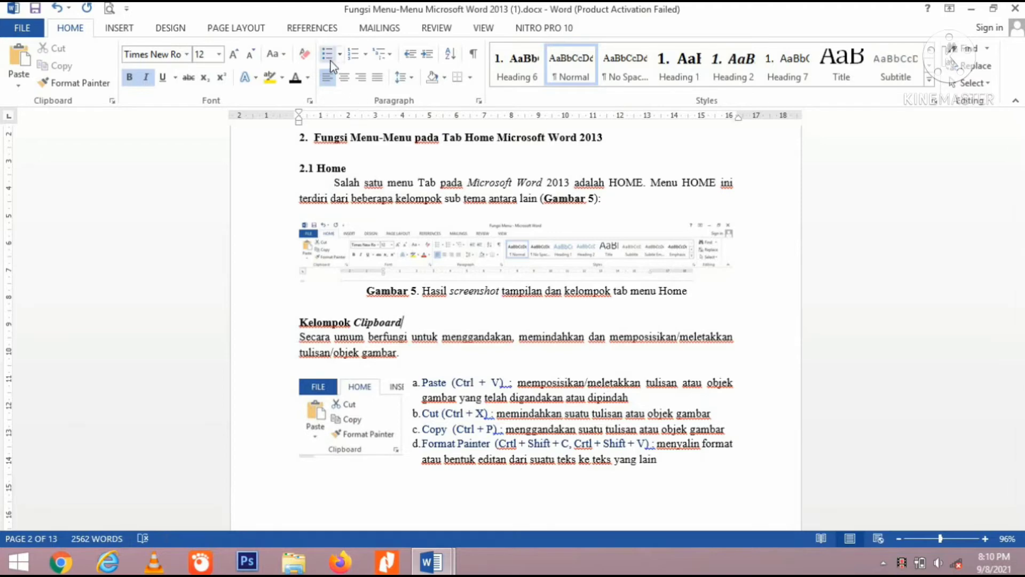
left_click(487, 301)
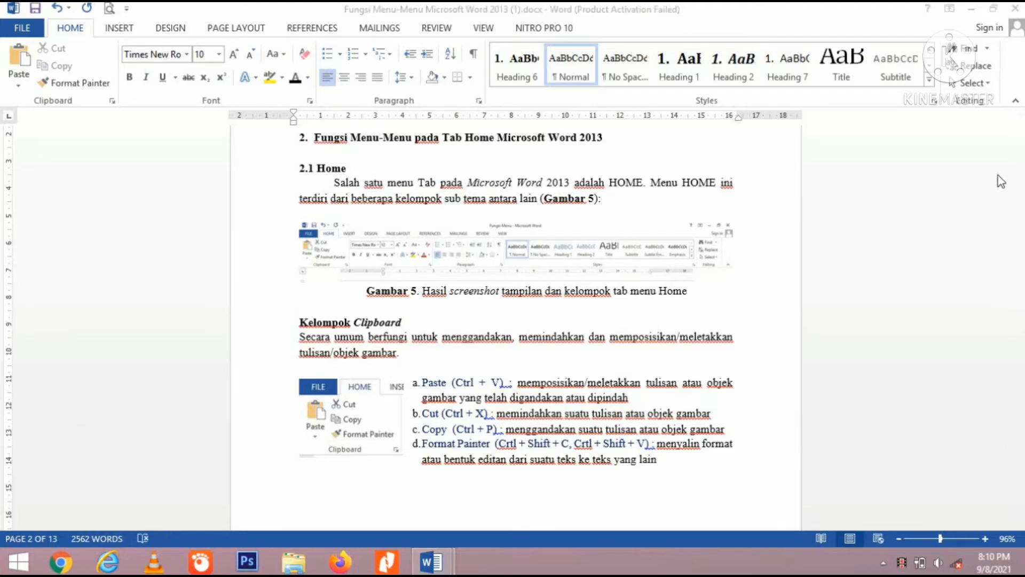
left_click(944, 283)
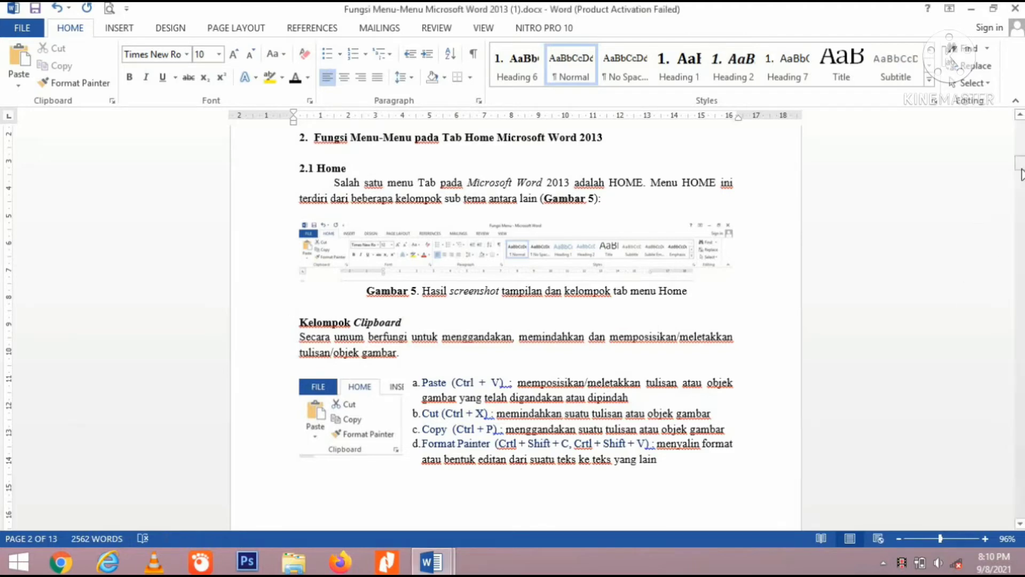
left_click_drag(1019, 168, 1020, 222)
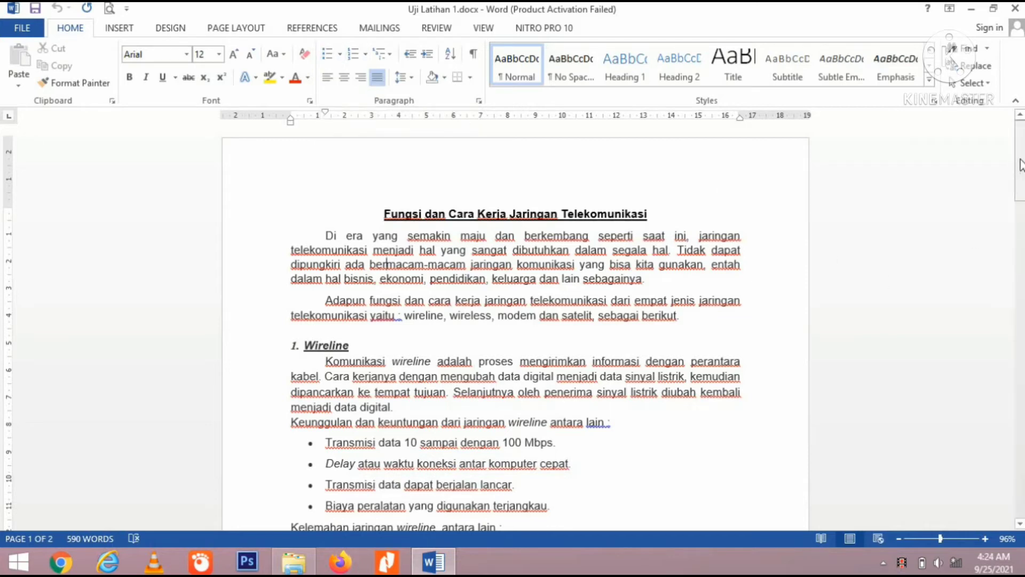
Step: Apply the filled round bullet to the four list items under "Keunggulan dan keuntungan dari jaringan wireline" in Uji Latihan 1.docx
left_click_drag(1020, 160, 1019, 193)
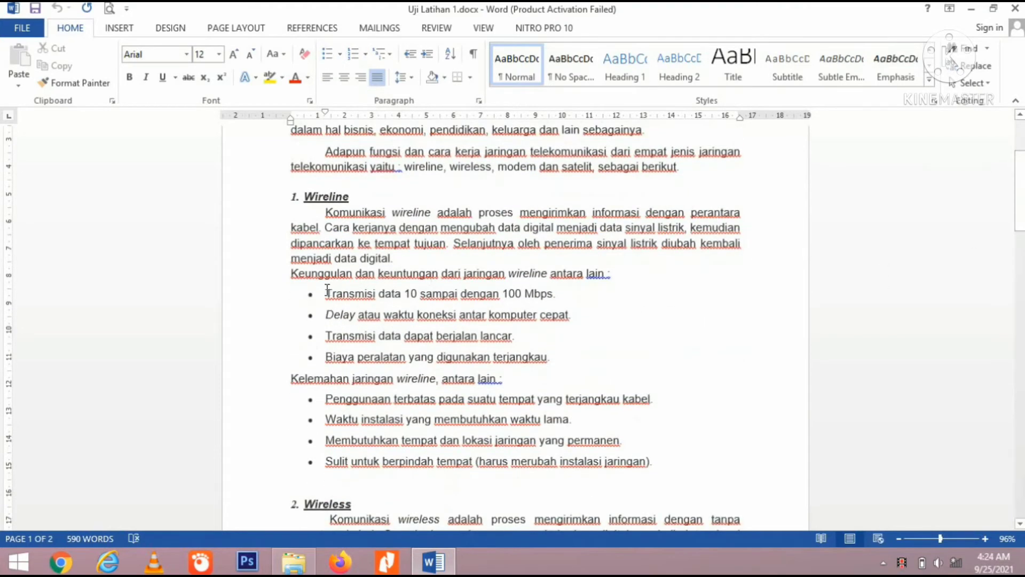
left_click_drag(326, 291, 548, 354)
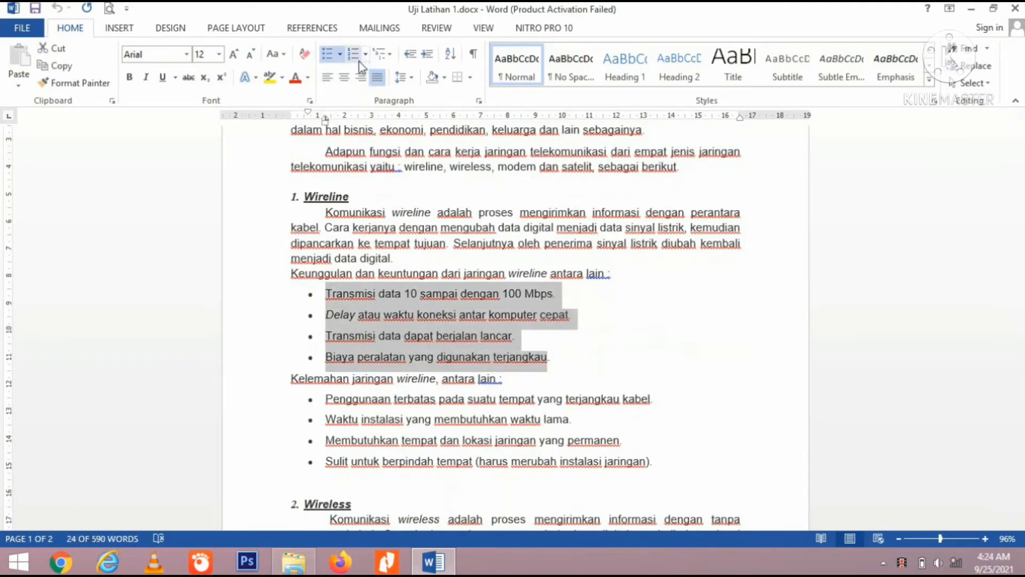
left_click(342, 57)
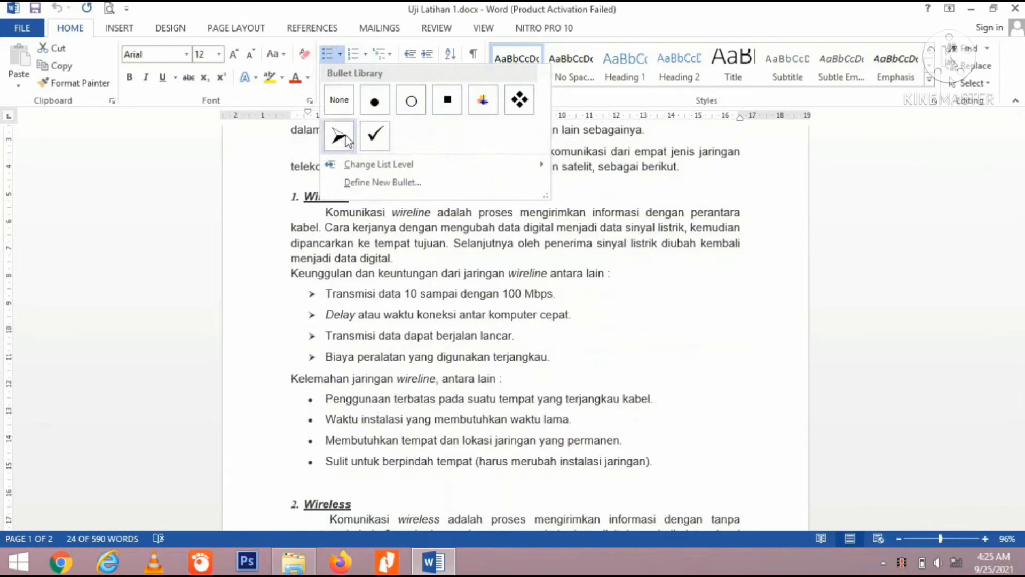
left_click(383, 103)
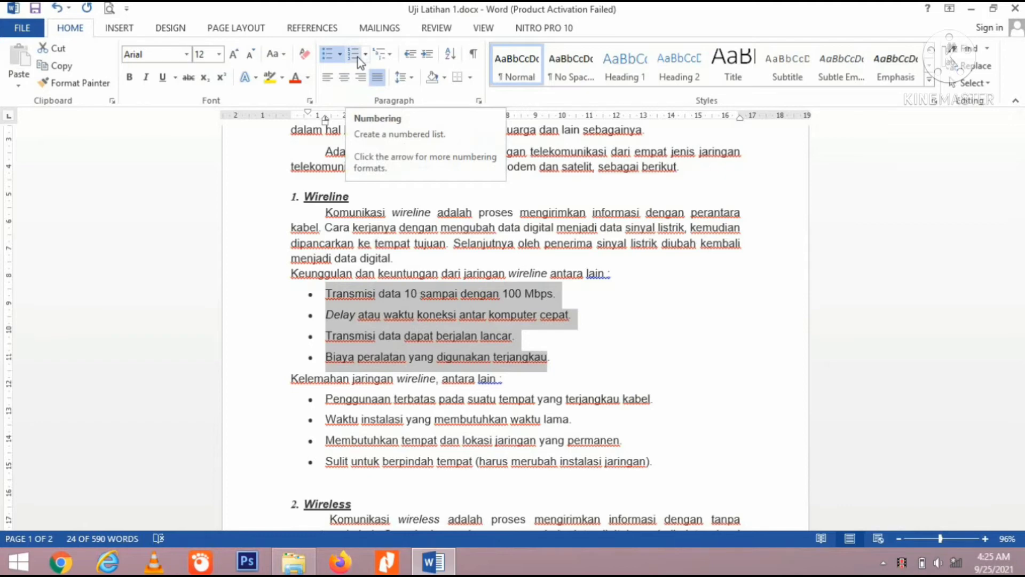
Step: Convert the four wireline advantage items to a 1., 2., 3. numbered list and switch them back to bullets
left_click(361, 57)
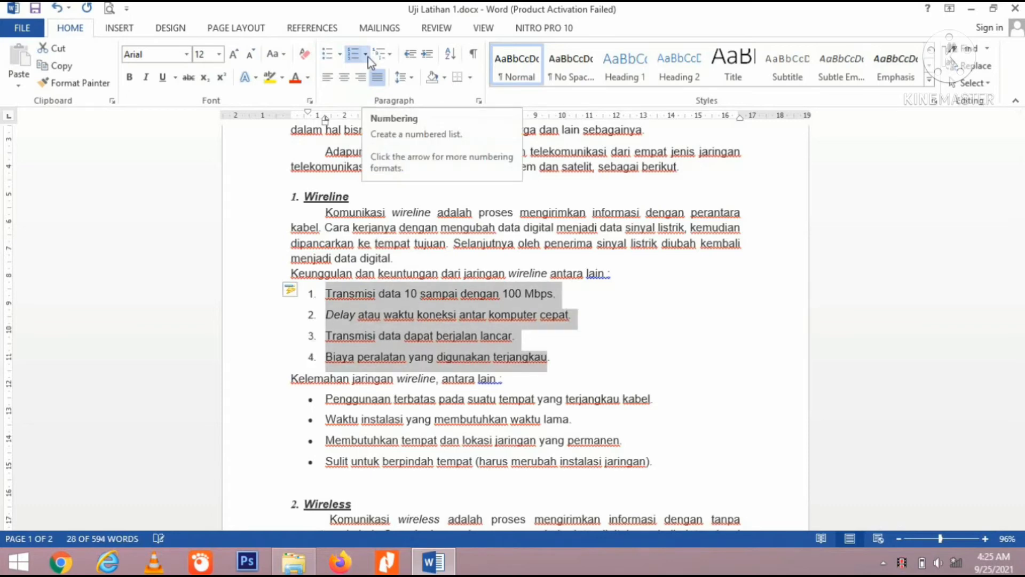
left_click(366, 55)
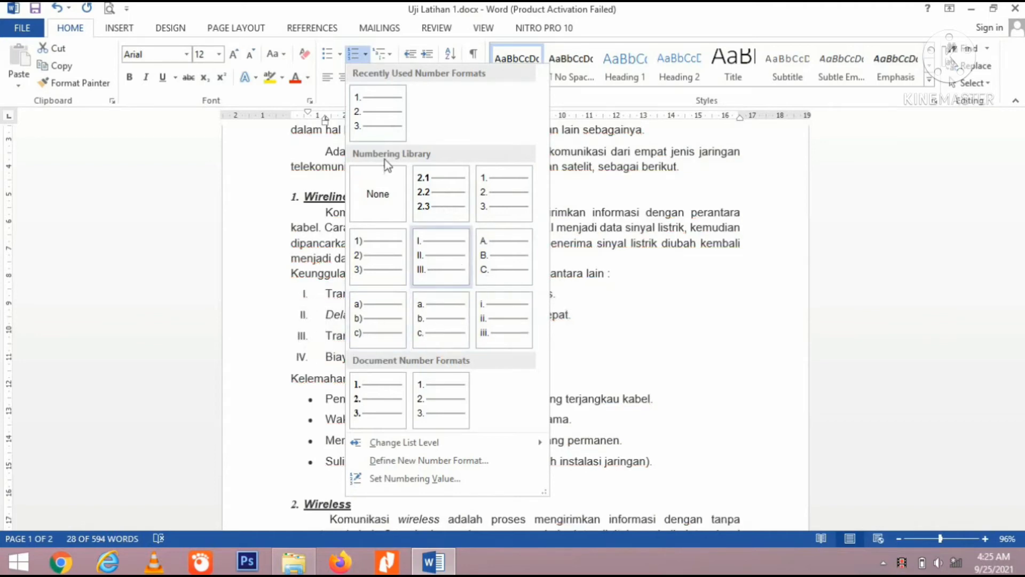
left_click(364, 55)
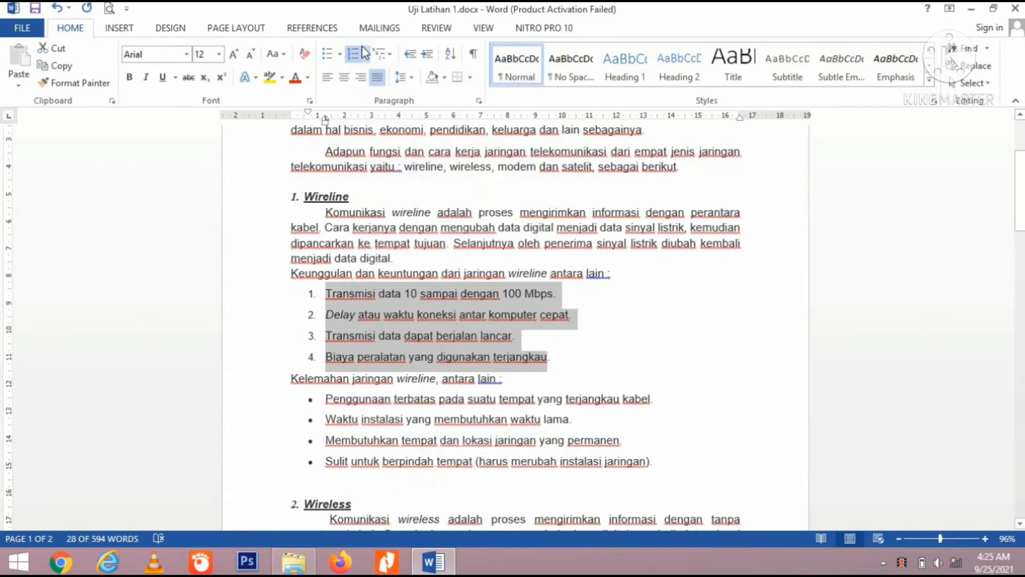
left_click(327, 55)
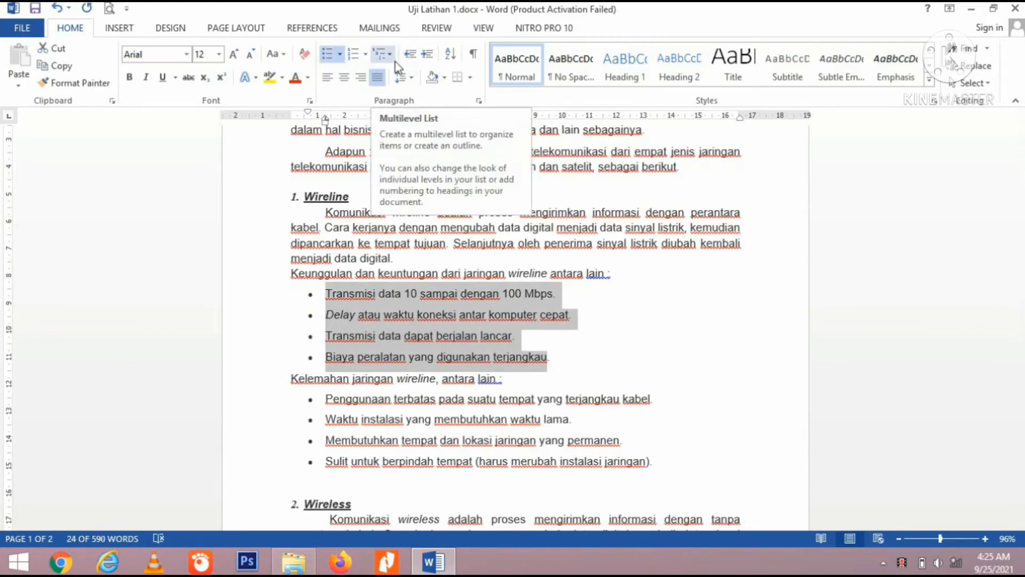
Step: View the multilevel list library for the four selected wireline advantage items and close it without choosing a style
left_click(395, 62)
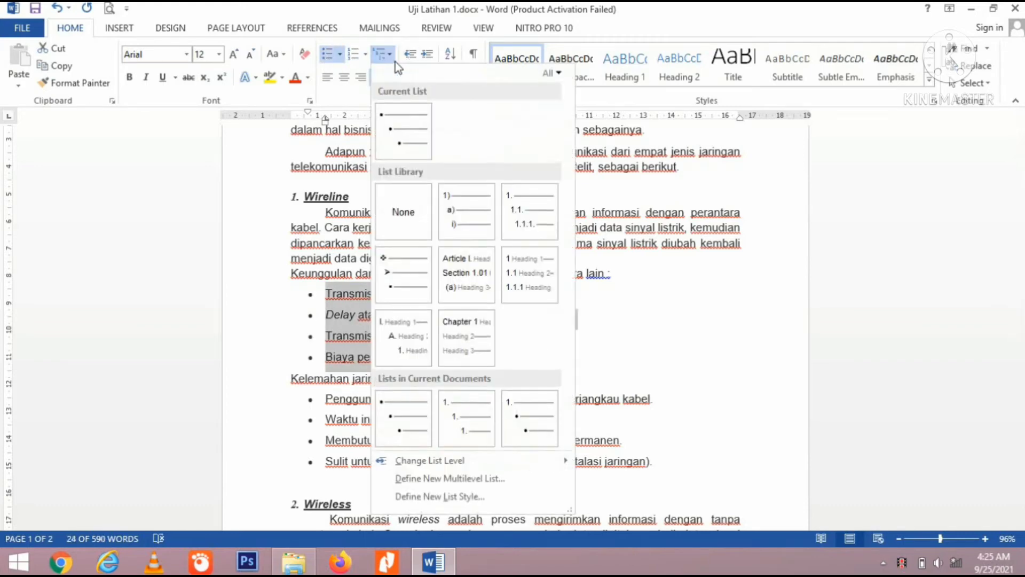
left_click(395, 62)
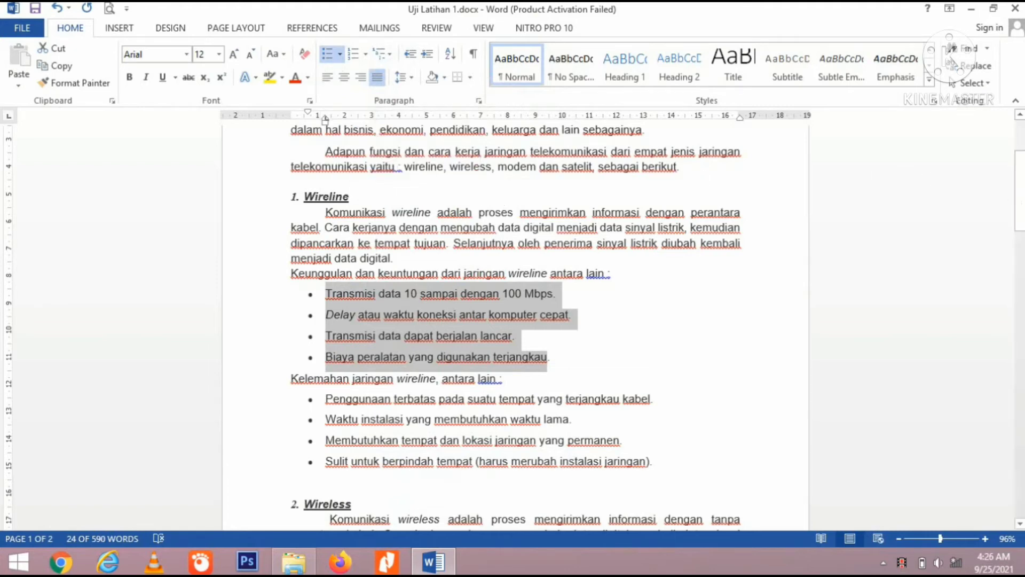
Step: Left-align the opening paragraph beginning "Di era yang semakin maju" under the title and centre it
left_click(1023, 176)
left_click(1022, 140)
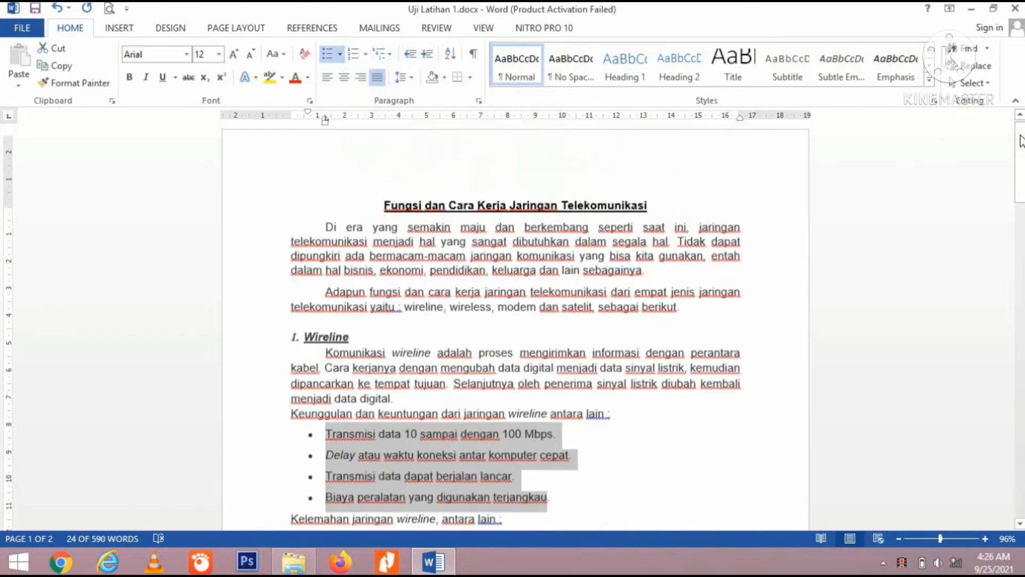
left_click_drag(325, 235, 648, 283)
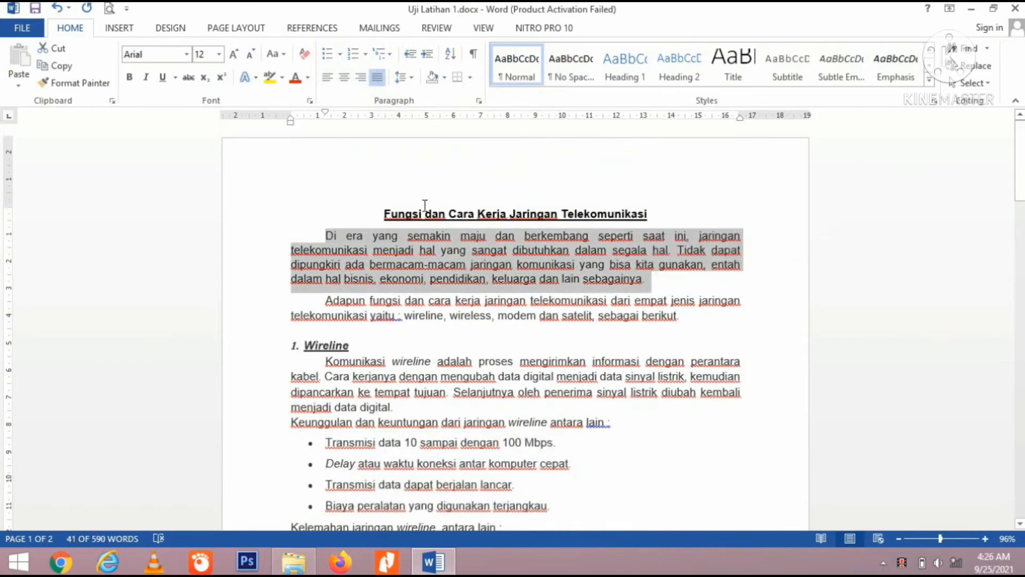
left_click(327, 78)
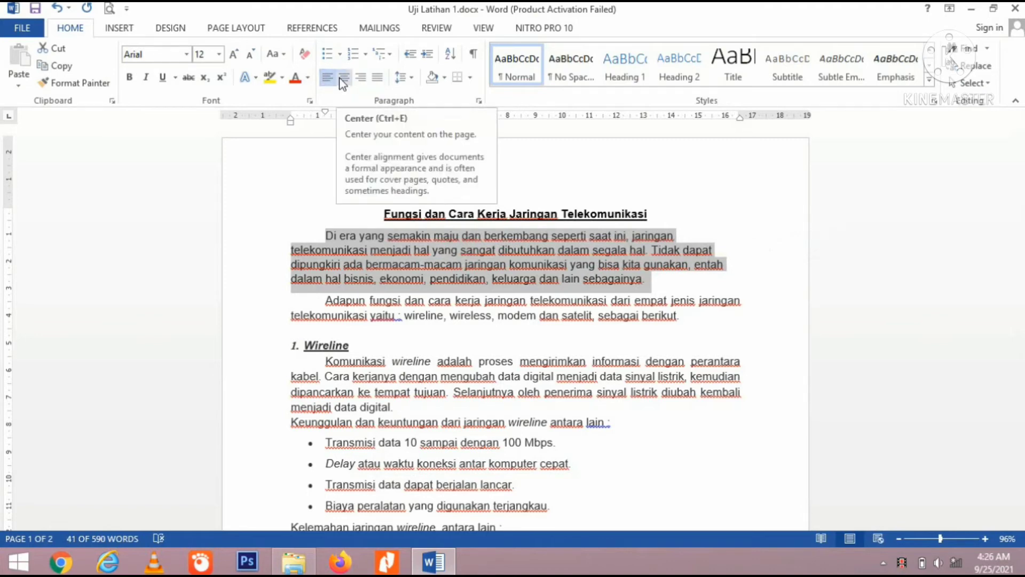
left_click(343, 80)
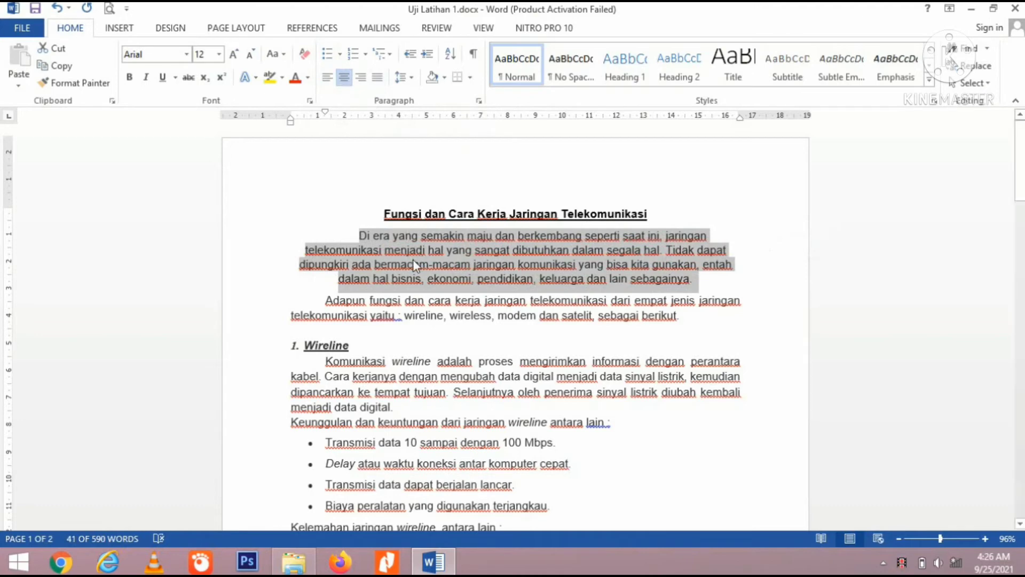
Step: Left-align the title "Fungsi dan Cara Kerja Jaringan Telekomunikasi" and centre it again
left_click_drag(382, 215, 656, 214)
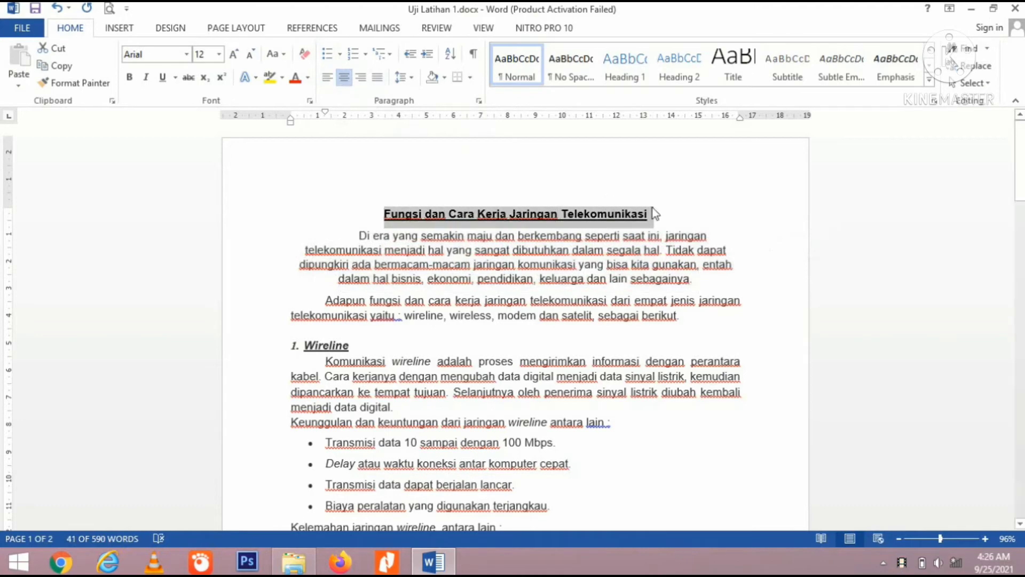
left_click(330, 78)
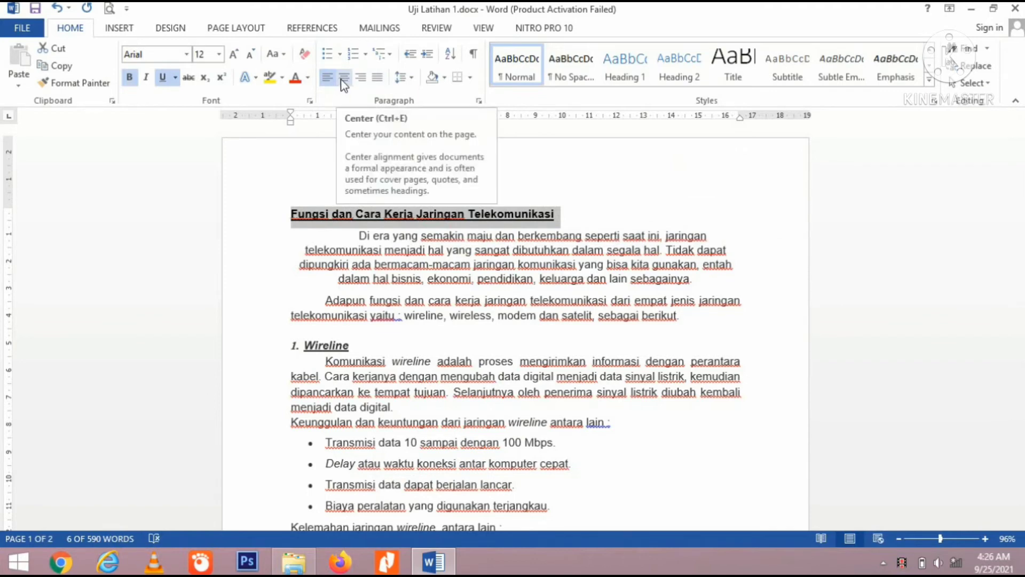
left_click(345, 80)
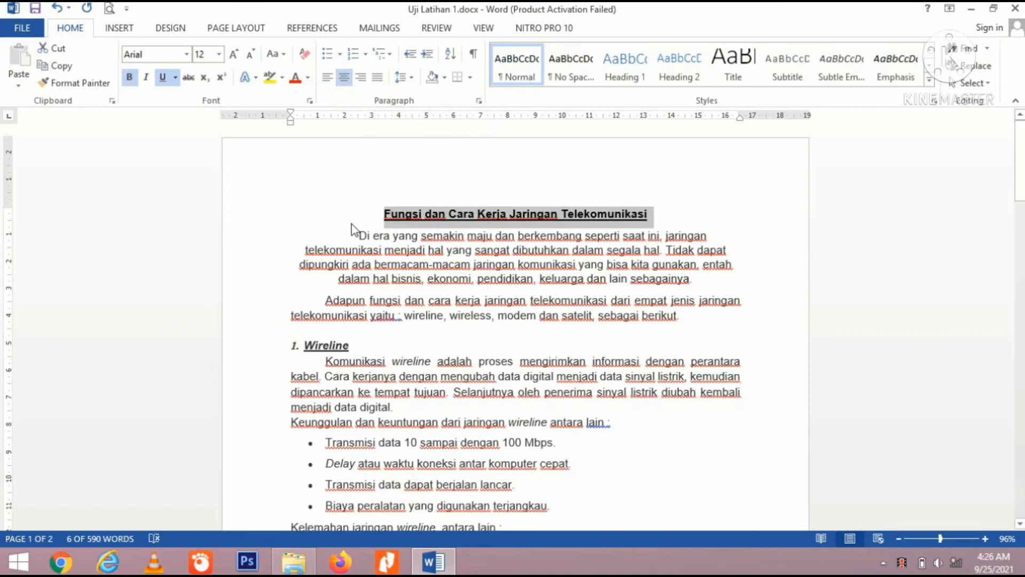
Step: Right-align the opening paragraph beginning "Di era yang semakin maju", switch it to justified and deselect it
left_click_drag(358, 235, 691, 278)
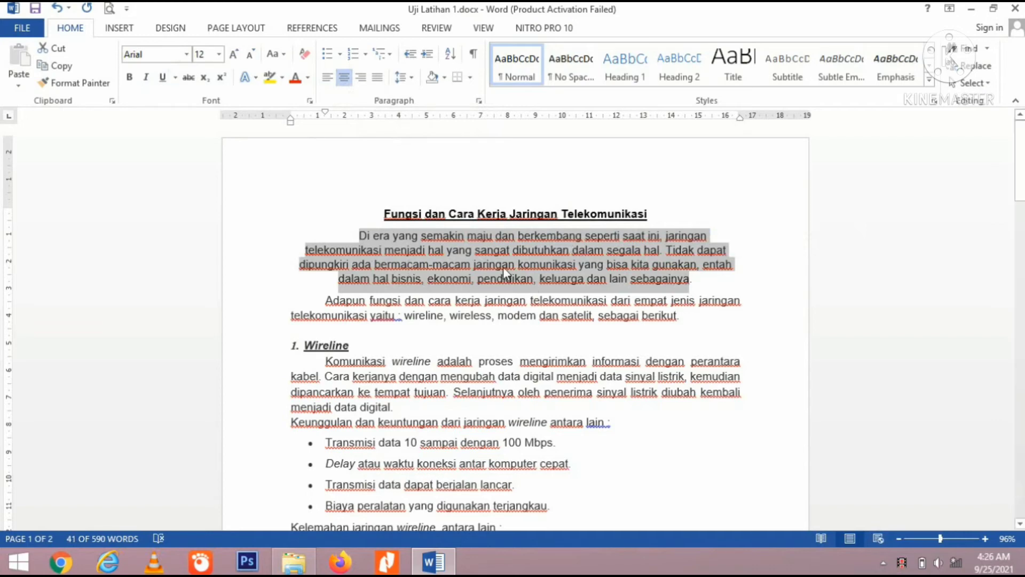
left_click(363, 80)
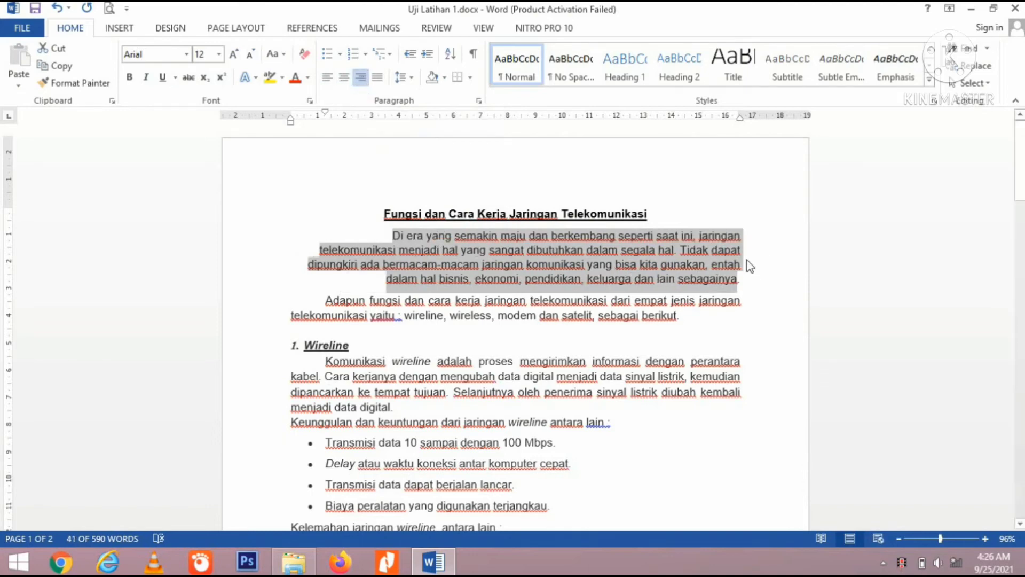
left_click(380, 82)
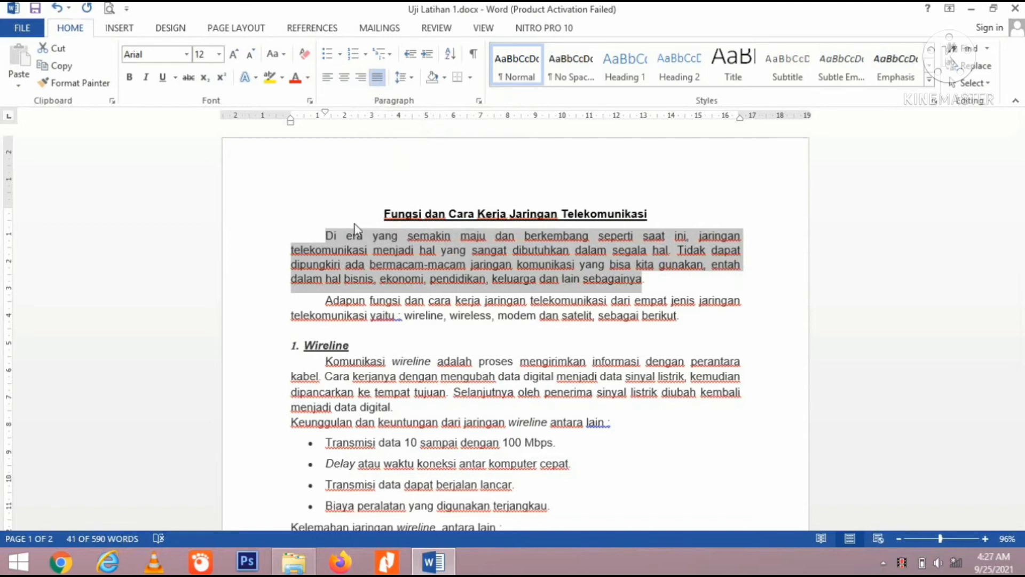
left_click(346, 277)
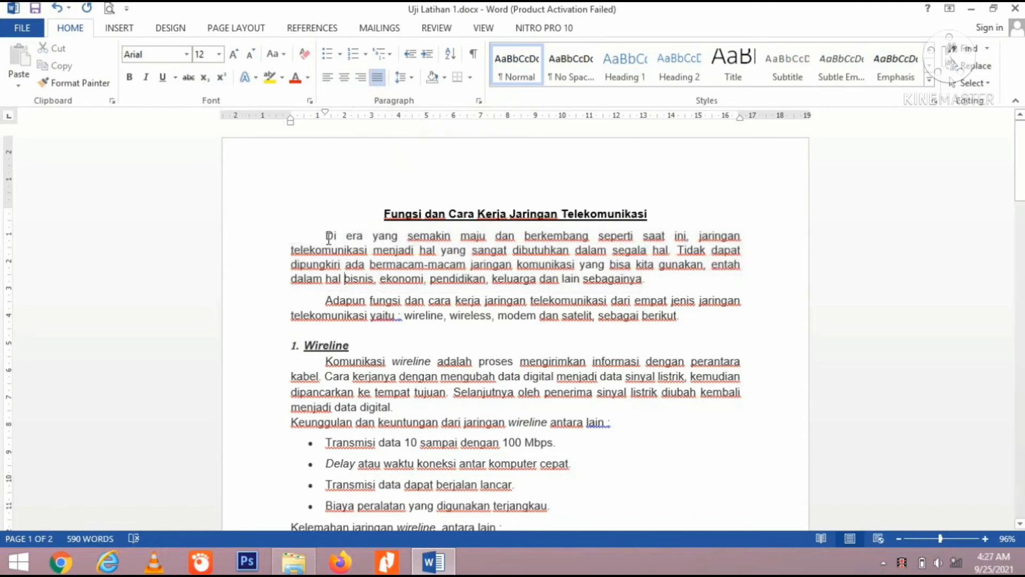
Step: Remove the opening paragraph's first-line indent, try shifting its first line past the left margin and return it to the margin
left_click(328, 237)
key("BackSpace")
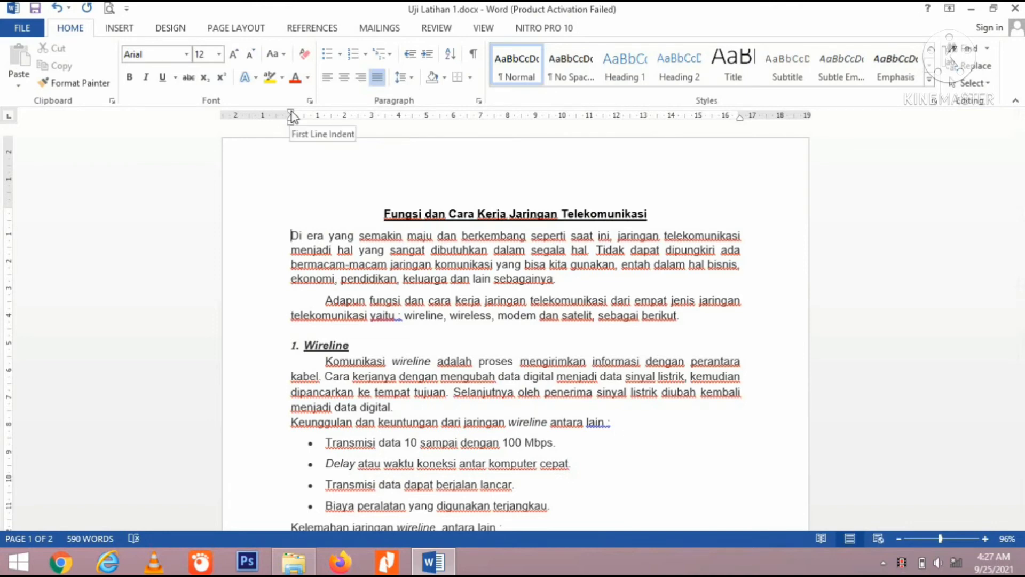
left_click_drag(291, 111, 306, 115)
left_click_drag(277, 115, 285, 116)
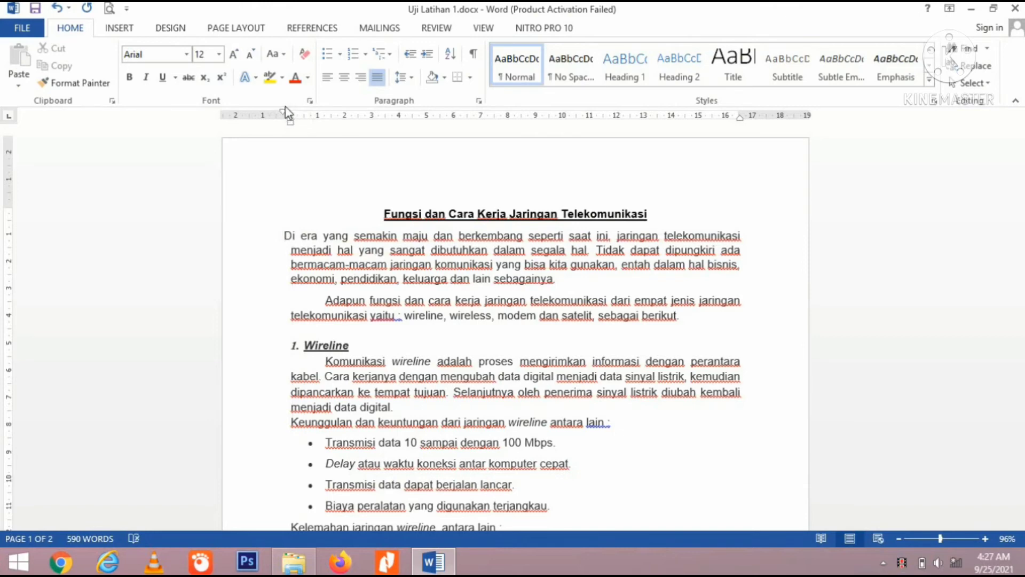
mouse_move(284, 113)
left_mouse_down()
mouse_move(340, 124)
mouse_move(292, 118)
left_mouse_up()
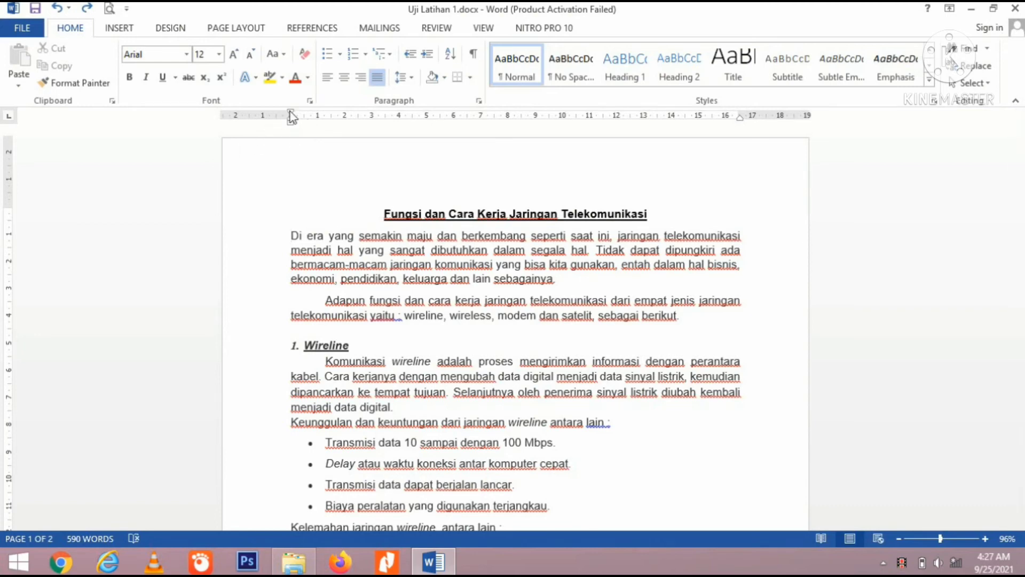
Step: Indent the first line of the opening paragraph by about 1.25 cm on the ruler
mouse_move(291, 114)
left_mouse_down()
mouse_move(336, 122)
mouse_move(325, 123)
left_mouse_up()
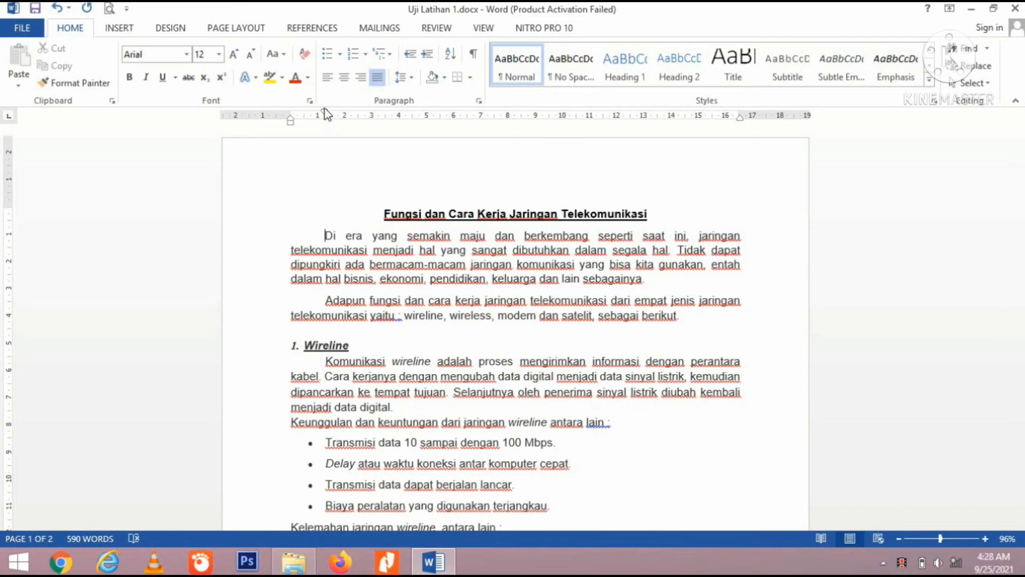
left_click_drag(327, 114, 329, 121)
left_click(670, 281)
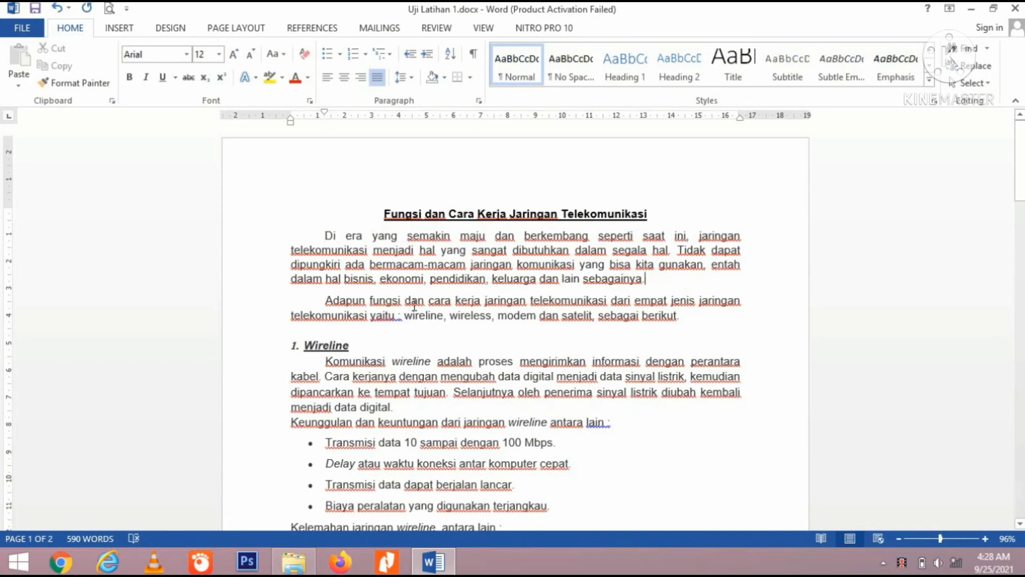
left_click(325, 300)
left_click_drag(319, 309, 324, 172)
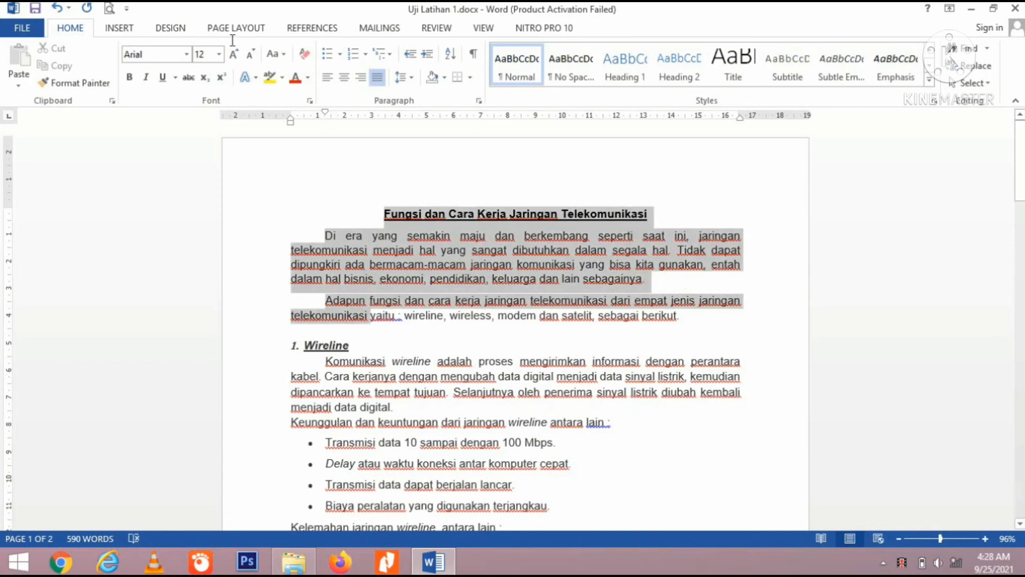
left_click(345, 235)
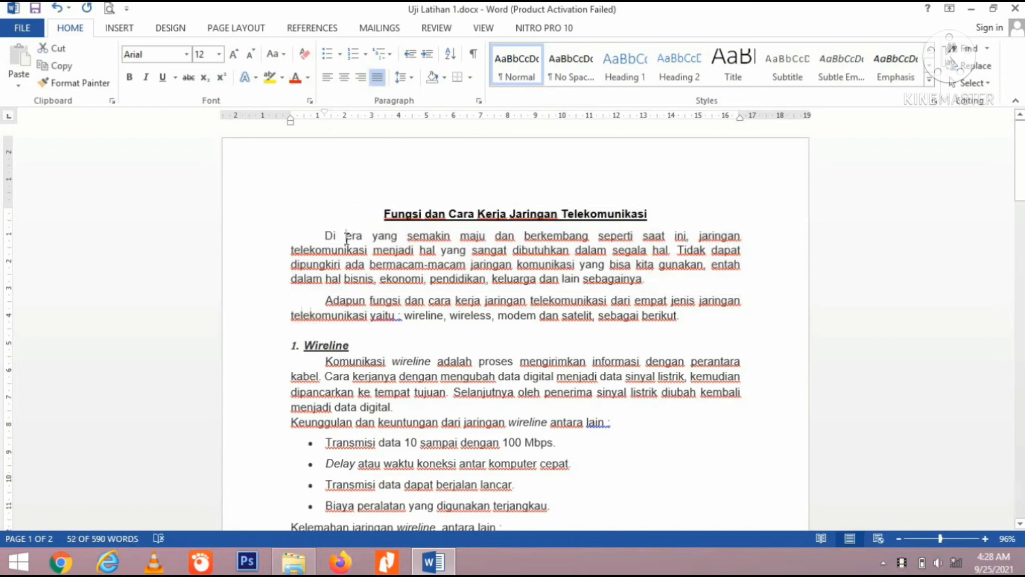
left_click(324, 362)
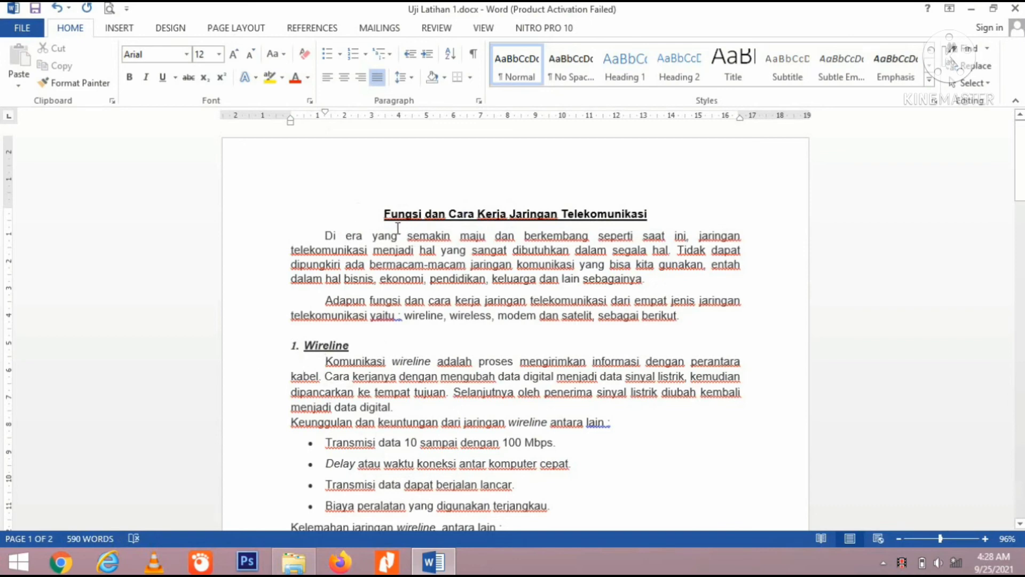
Step: Select the entire document and set its line spacing to 1.5
left_click(324, 236)
left_click_drag(324, 235, 662, 294)
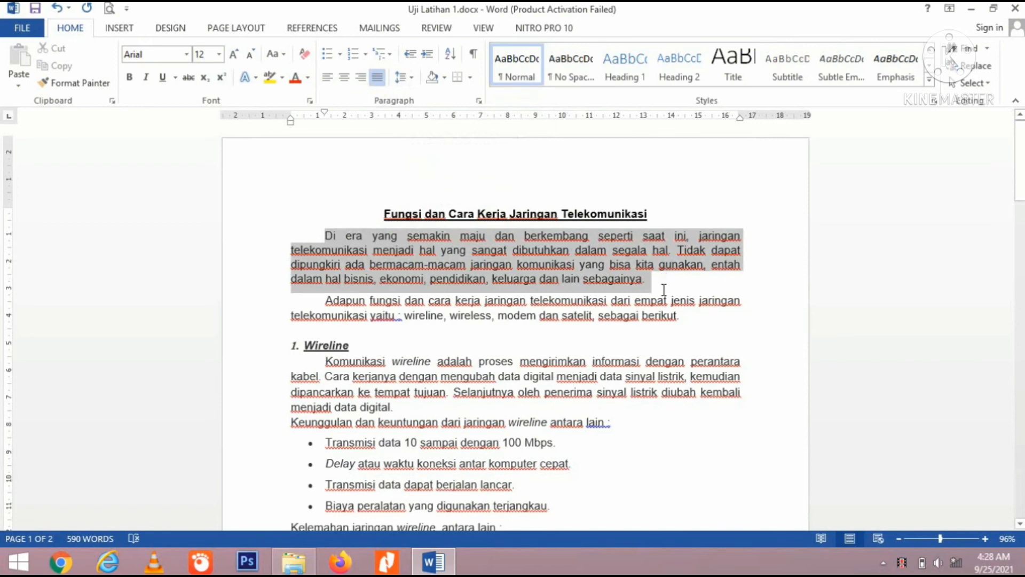
key("ctrl+a")
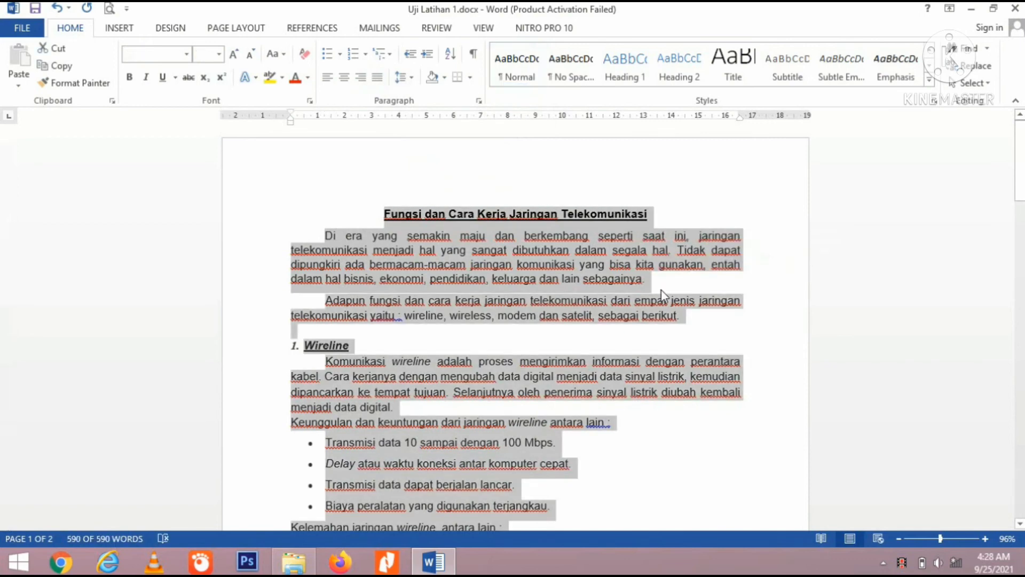
left_click(409, 78)
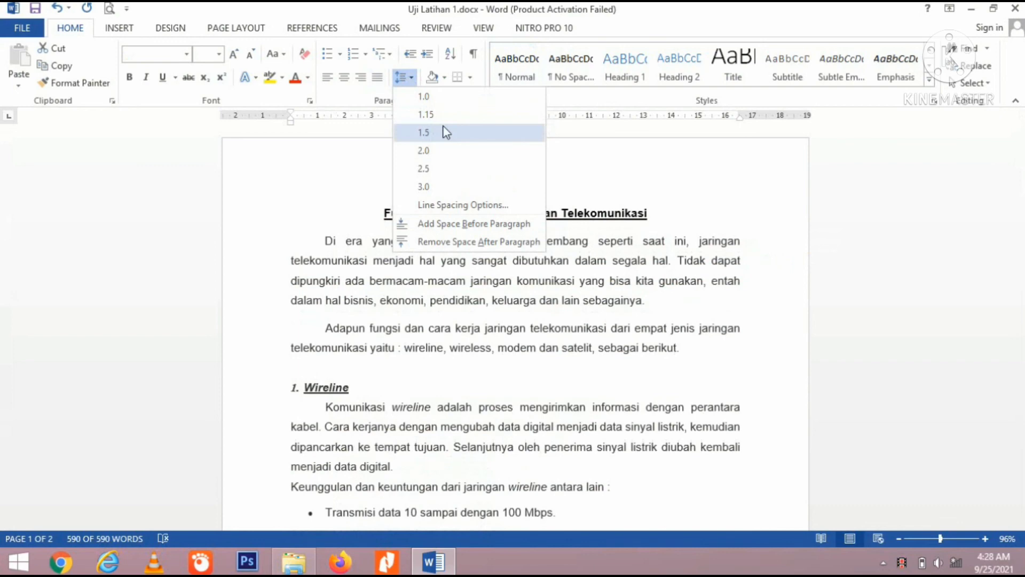
left_click(446, 132)
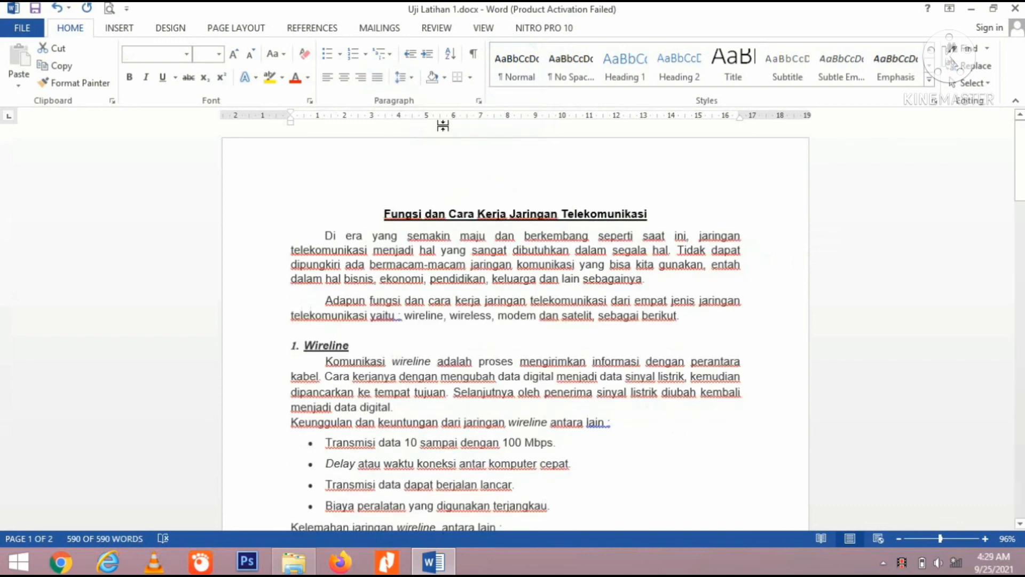
key("ctrl+a")
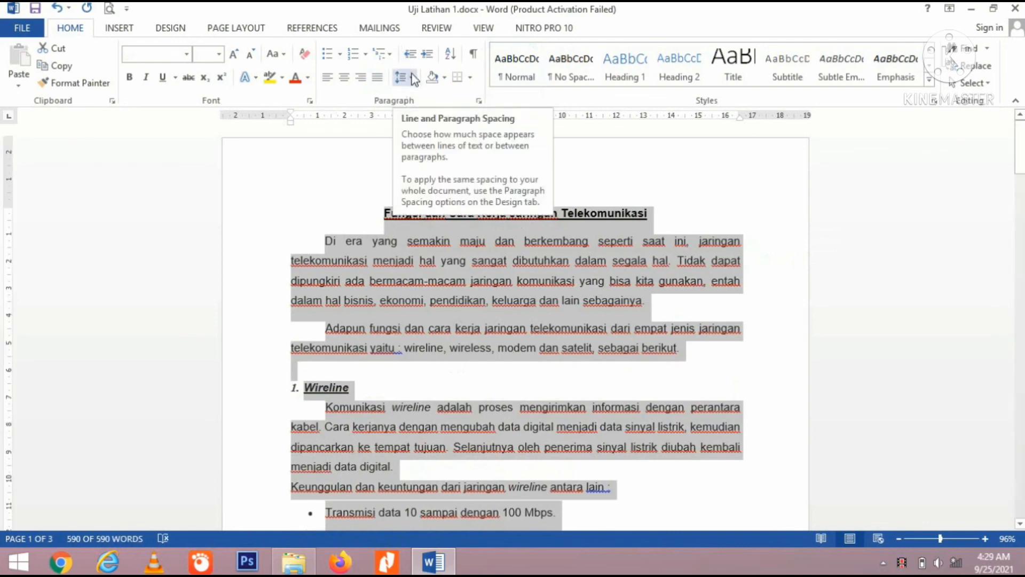
left_click(411, 73)
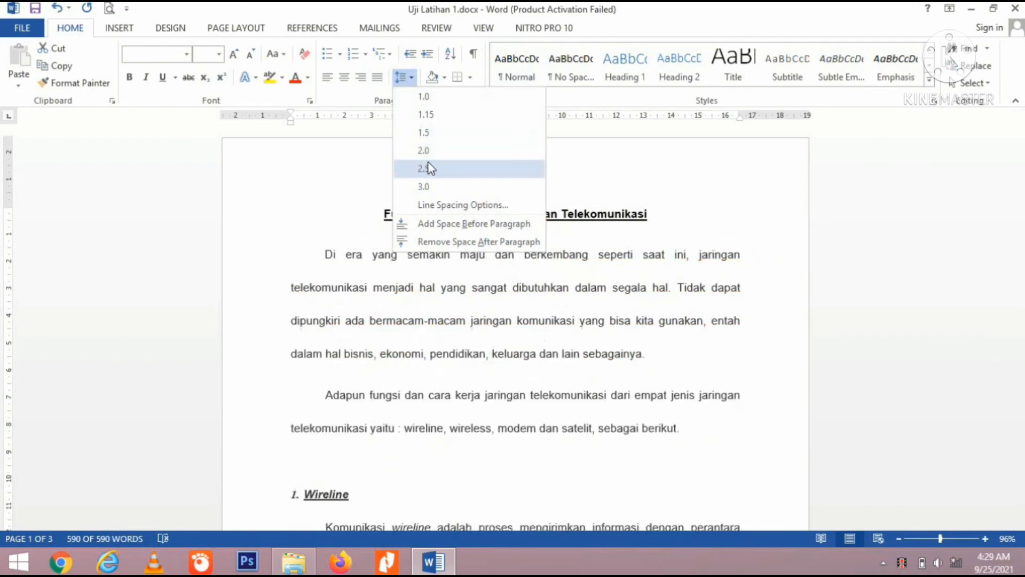
left_click(426, 134)
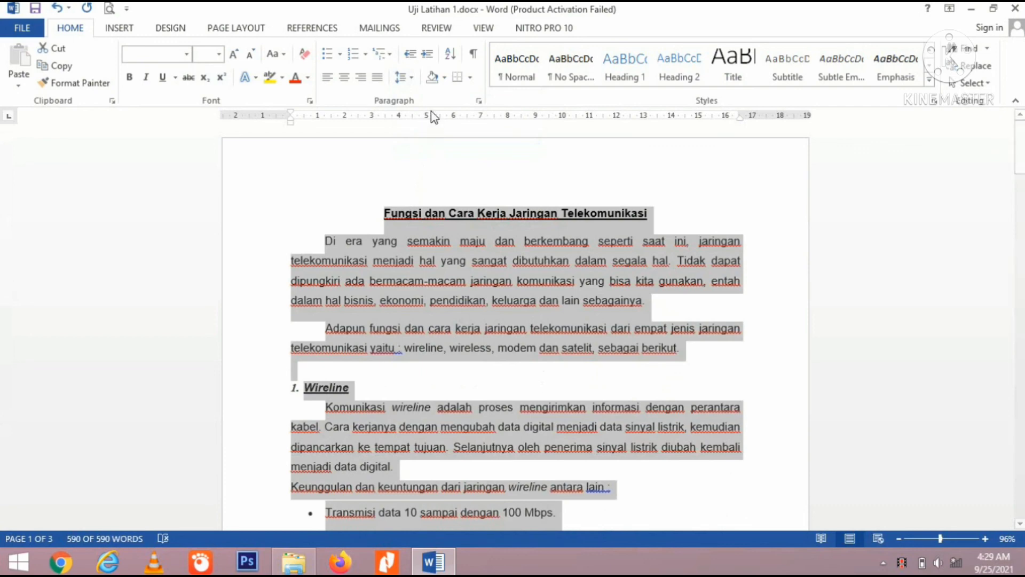
Step: Set the shading of the selected document text to white, view the border options and deselect the text
left_click(444, 79)
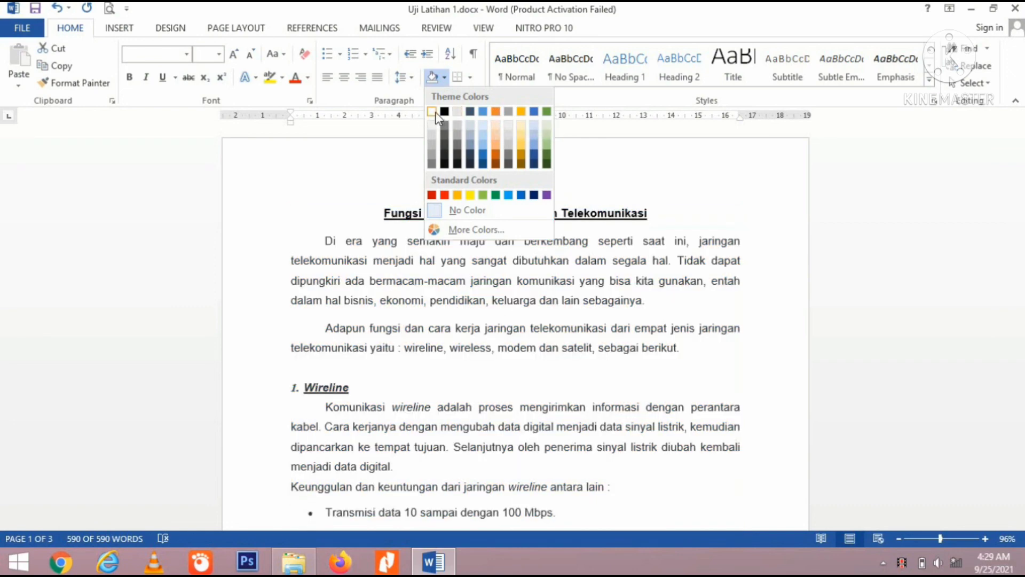
left_click(435, 111)
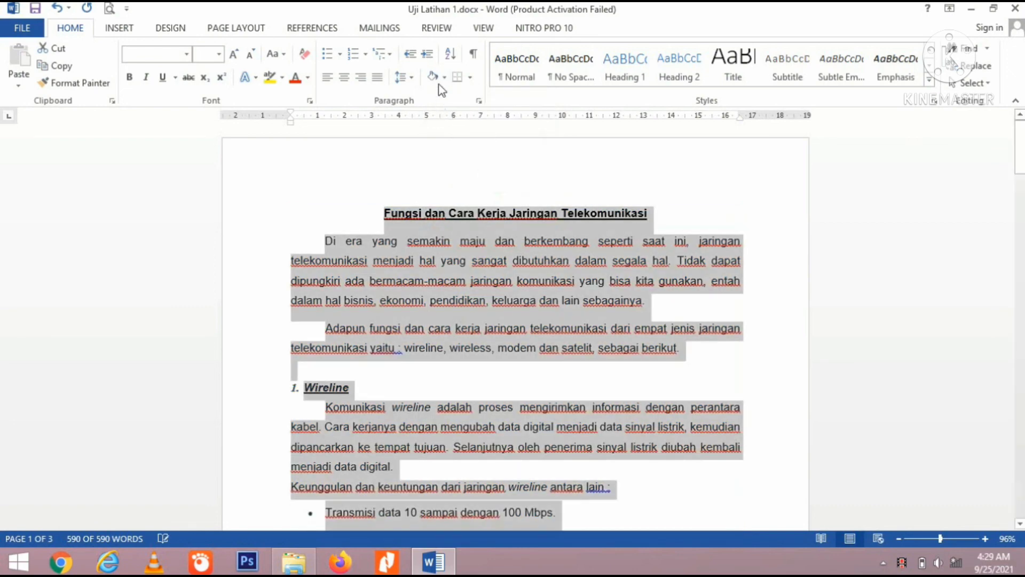
left_click(470, 80)
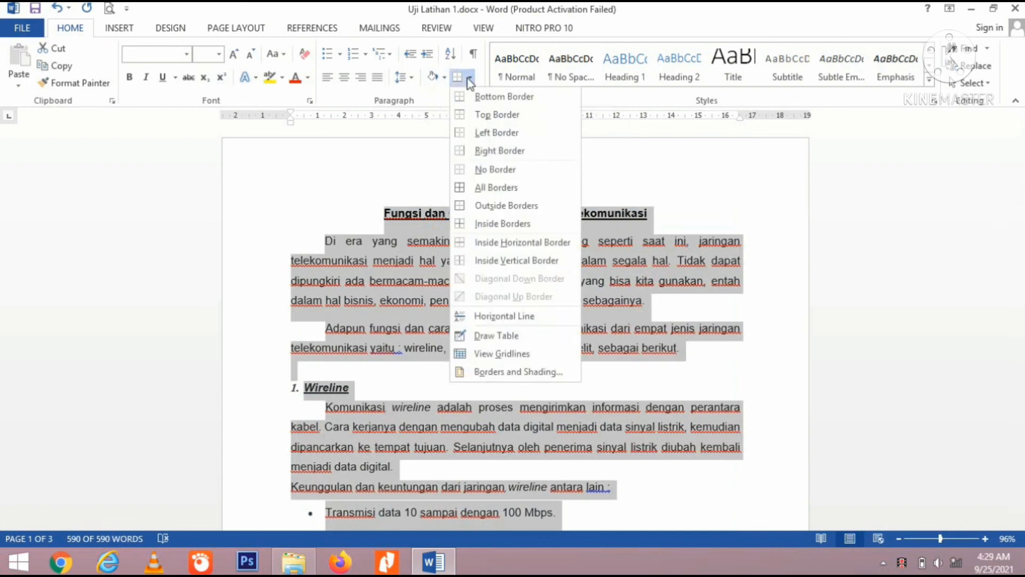
left_click(469, 81)
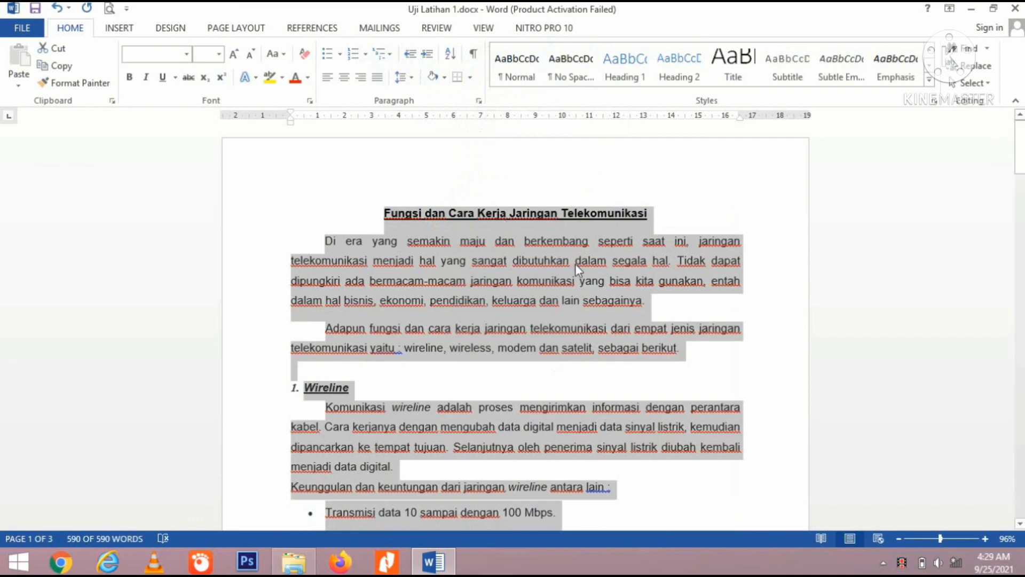
left_click(479, 261)
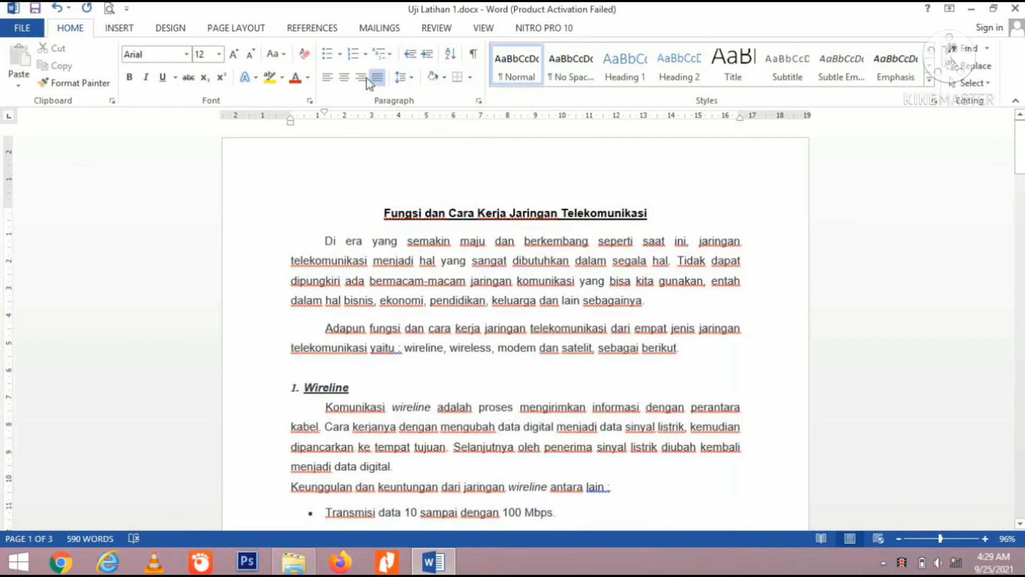